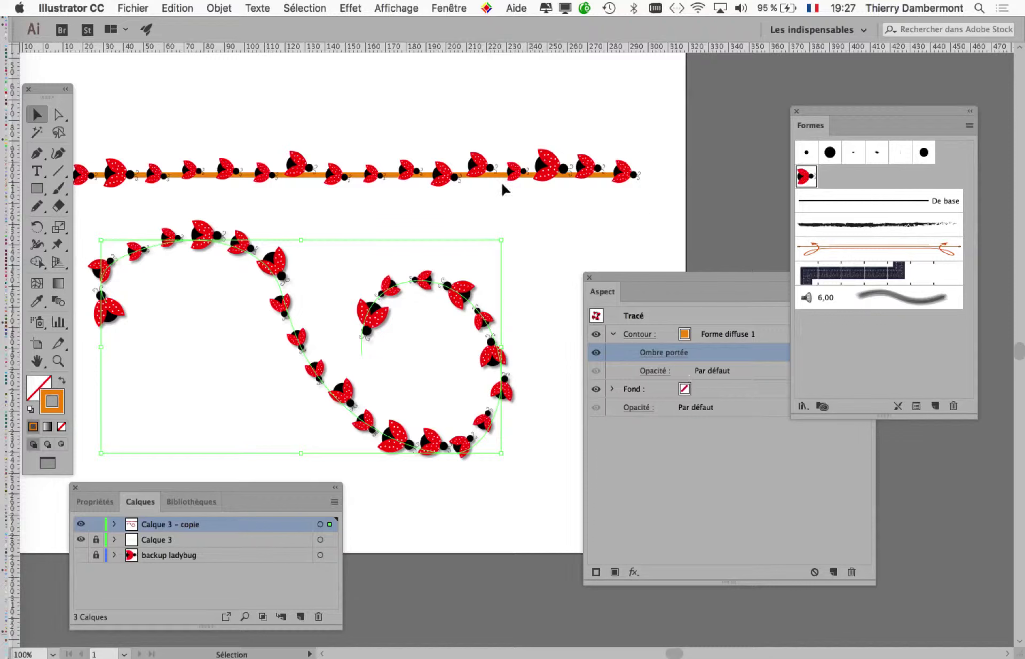
# - Stretch the artboard's right edge outward with the Artboard tool to leave room beside the ladybug paths
pyautogui.scroll(-1, 468, 292)
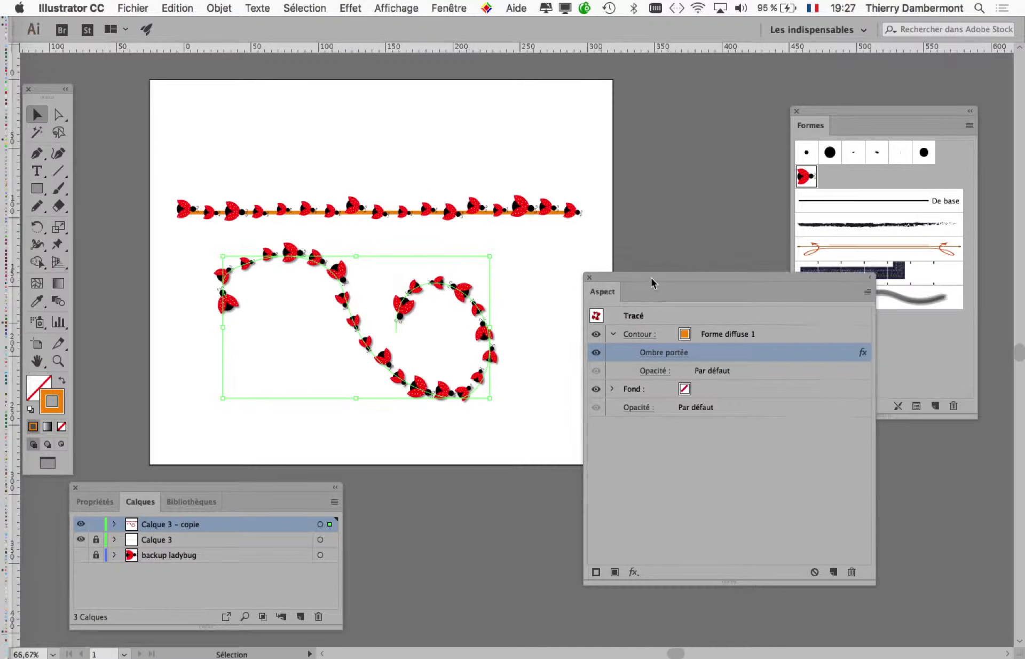
pyautogui.moveTo(654, 281); pyautogui.dragTo(732, 341)
pyautogui.moveTo(512, 269); pyautogui.dragTo(357, 265)
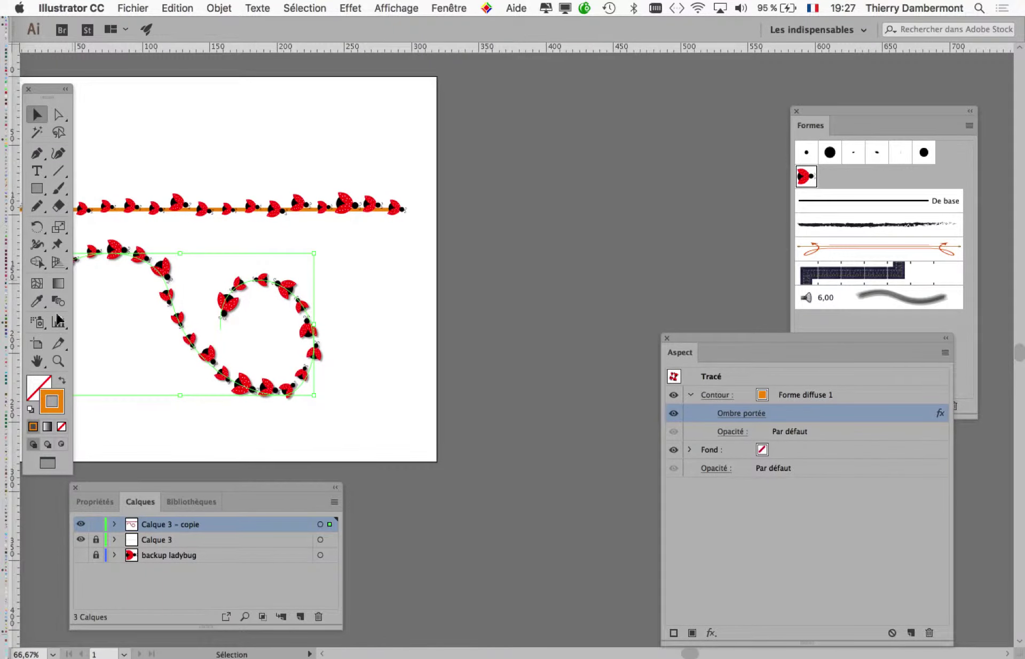
pyautogui.click(37, 343)
pyautogui.moveTo(436, 269); pyautogui.dragTo(734, 269)
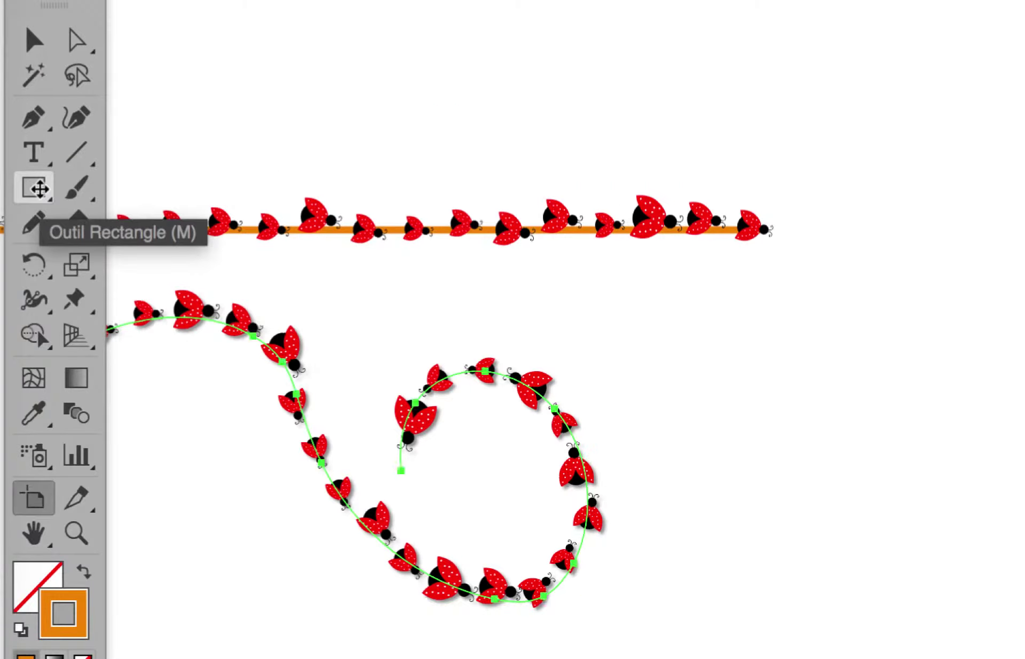
# - Activate the Star tool and tear the shape tools off into a floating panel
pyautogui.click(40, 189)
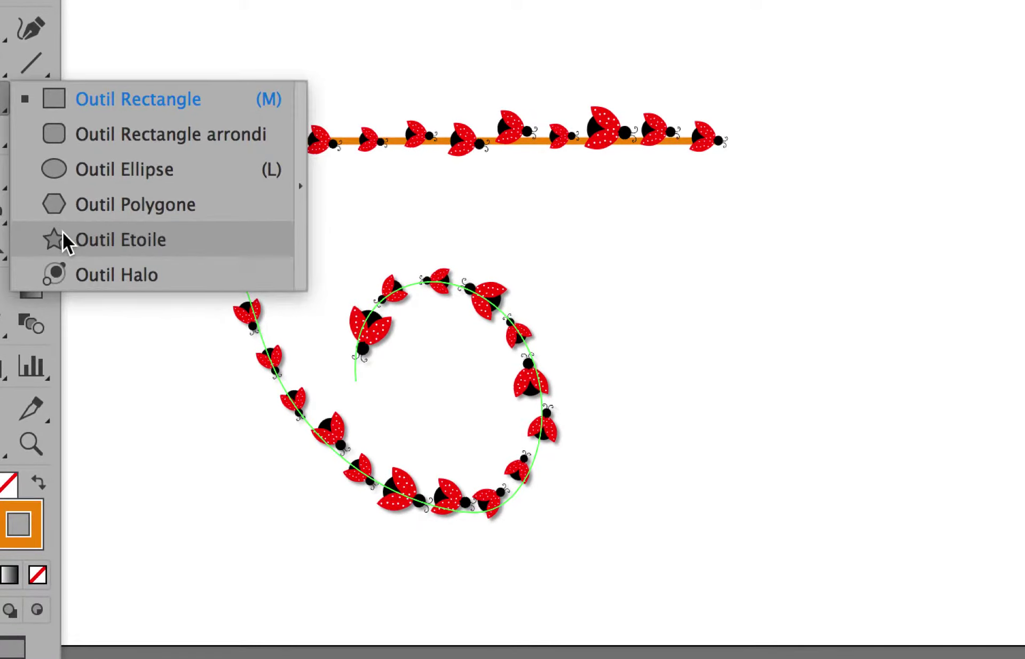
pyautogui.click(63, 242)
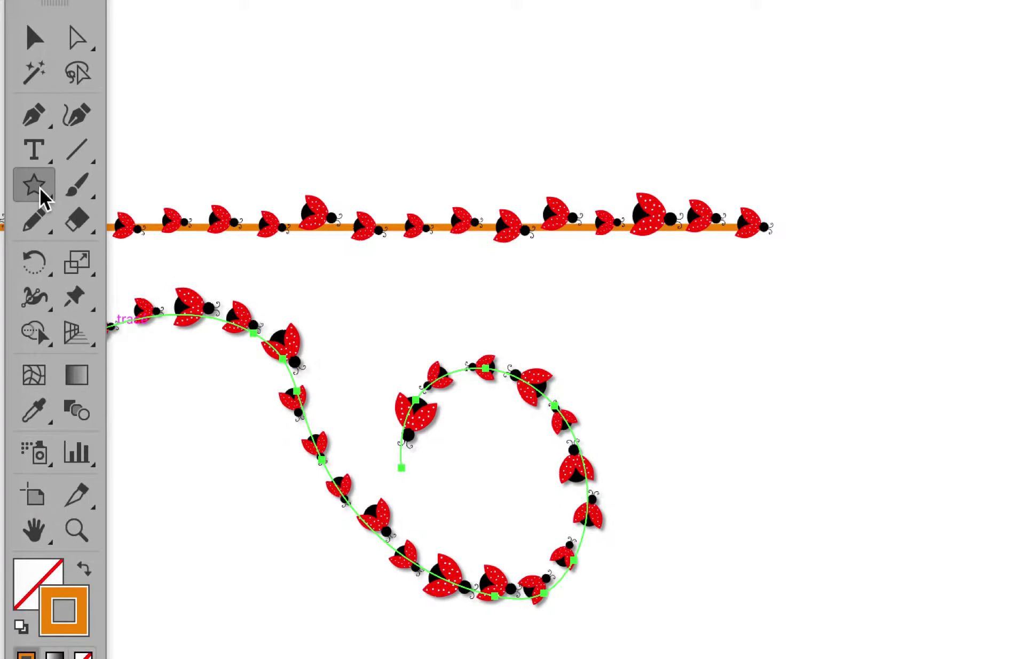
pyautogui.click(43, 198)
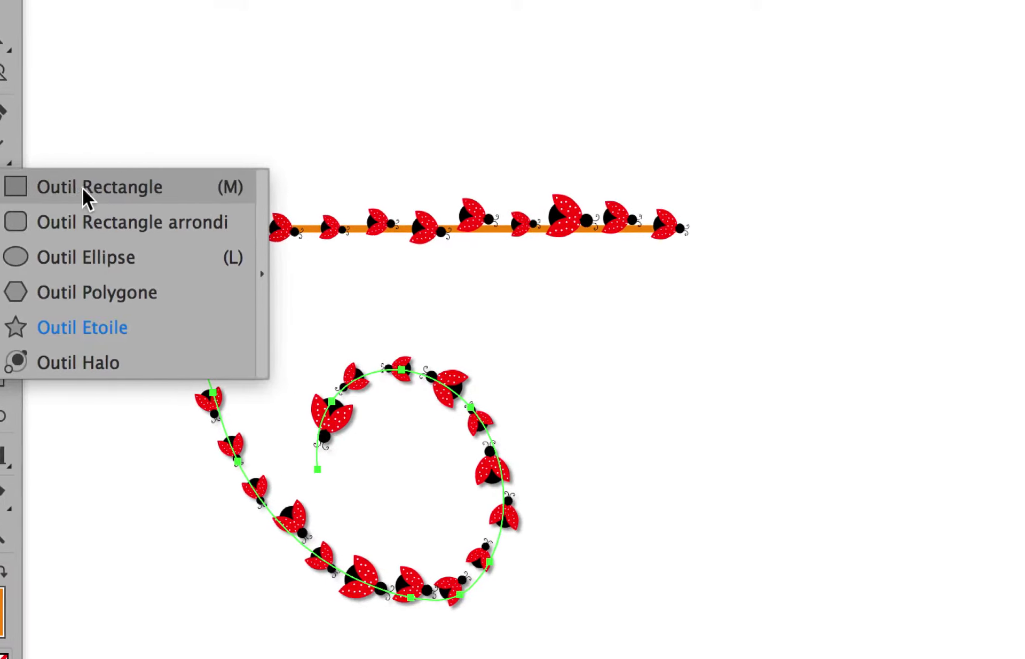
pyautogui.click(152, 186)
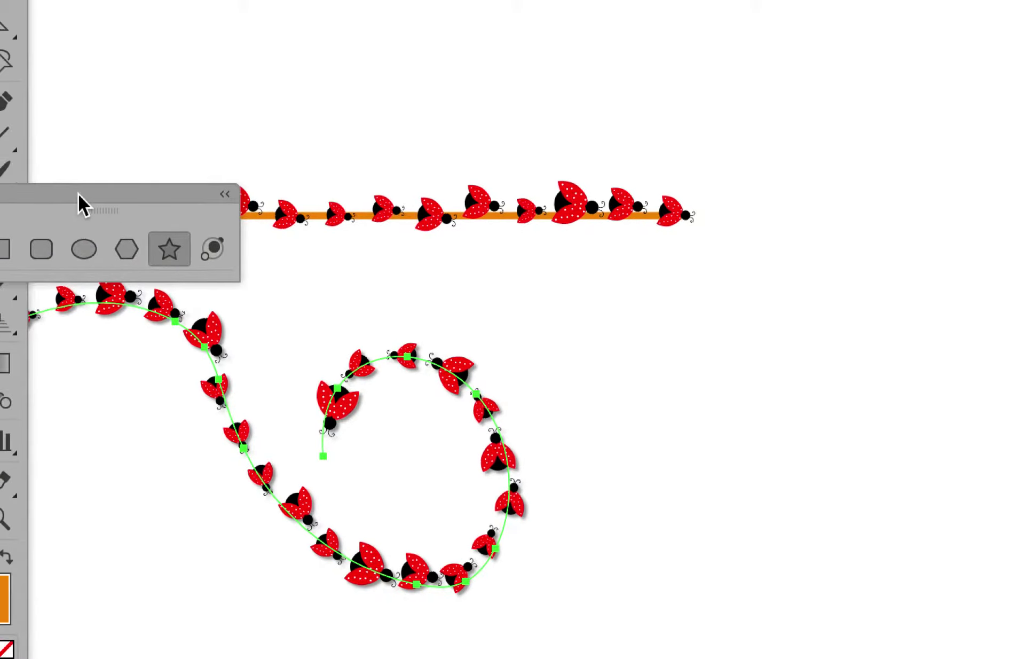
pyautogui.moveTo(78, 193); pyautogui.dragTo(279, 103)
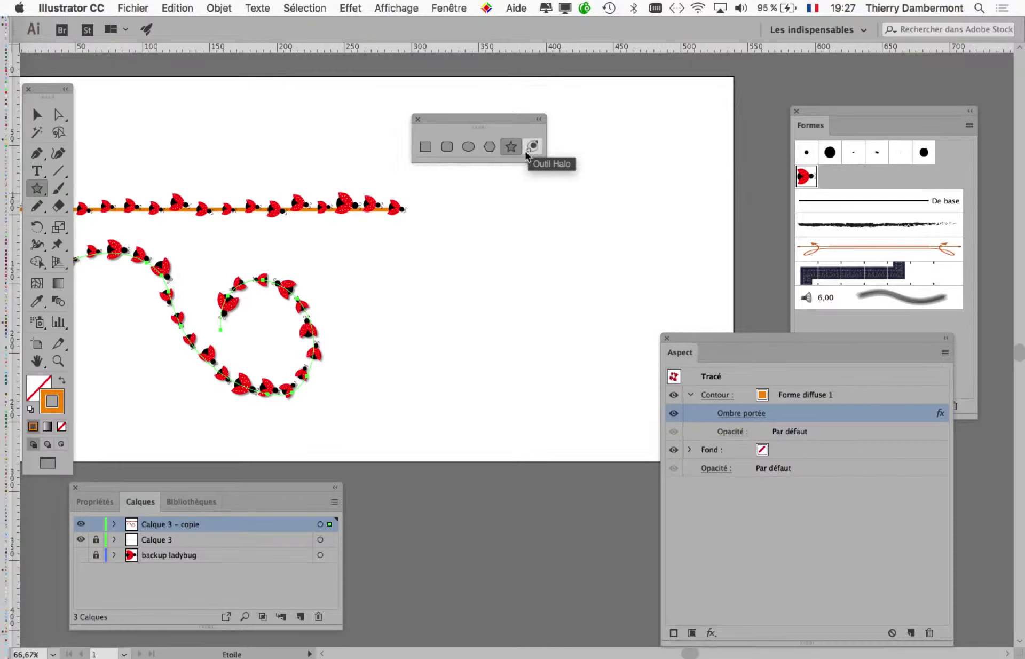
# - Draw a small star and stroke it with the Forme diffuse 1 ladybug brush
pyautogui.moveTo(489, 212); pyautogui.dragTo(536, 229)
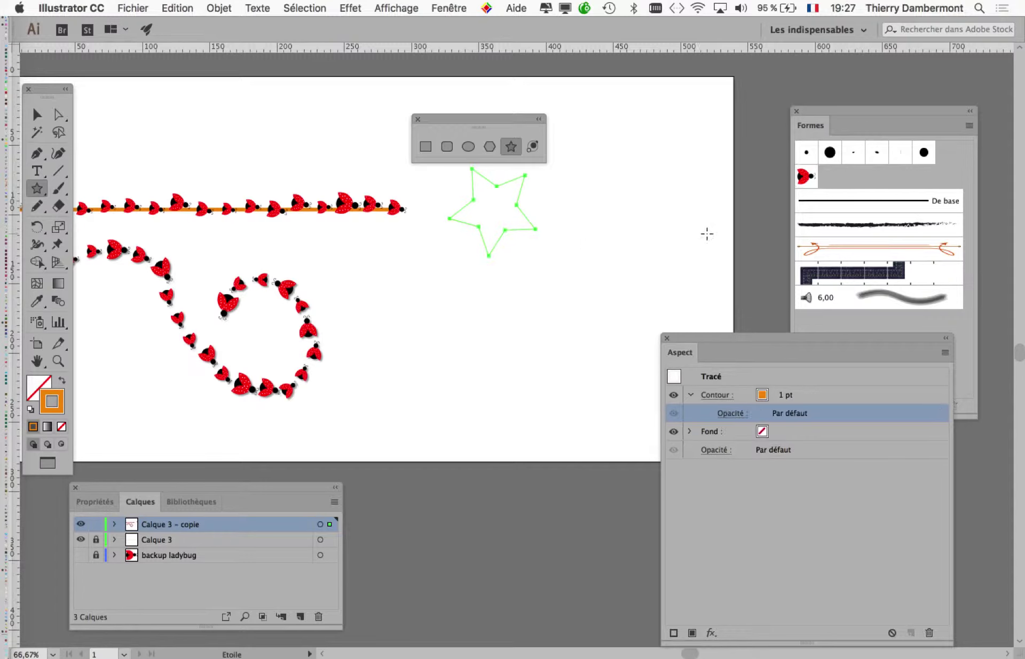
pyautogui.moveTo(519, 124); pyautogui.dragTo(377, 85)
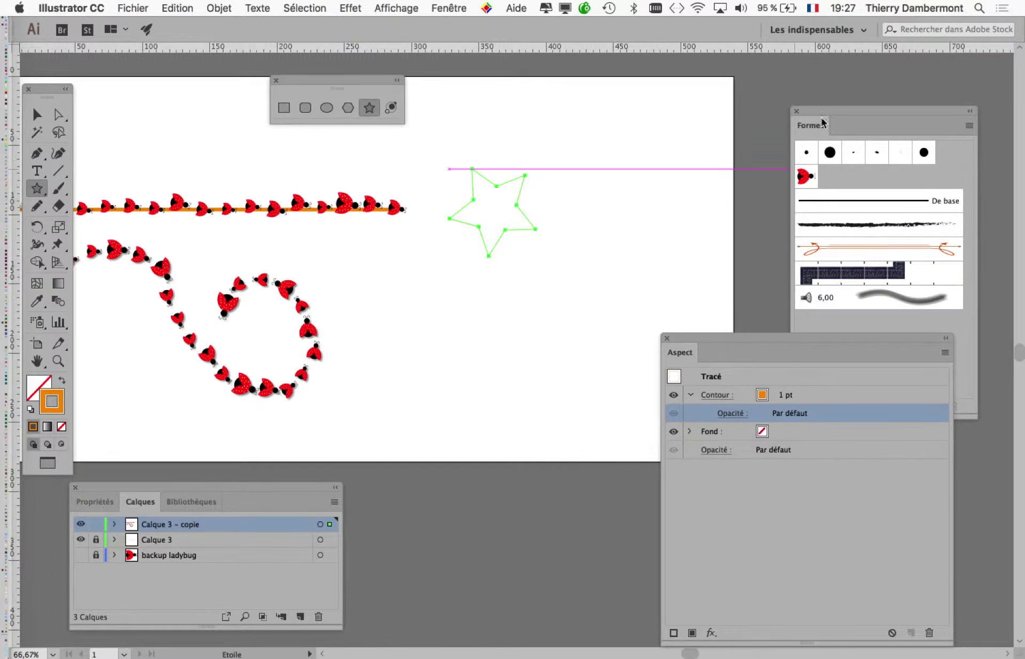
pyautogui.moveTo(820, 112); pyautogui.dragTo(595, 112)
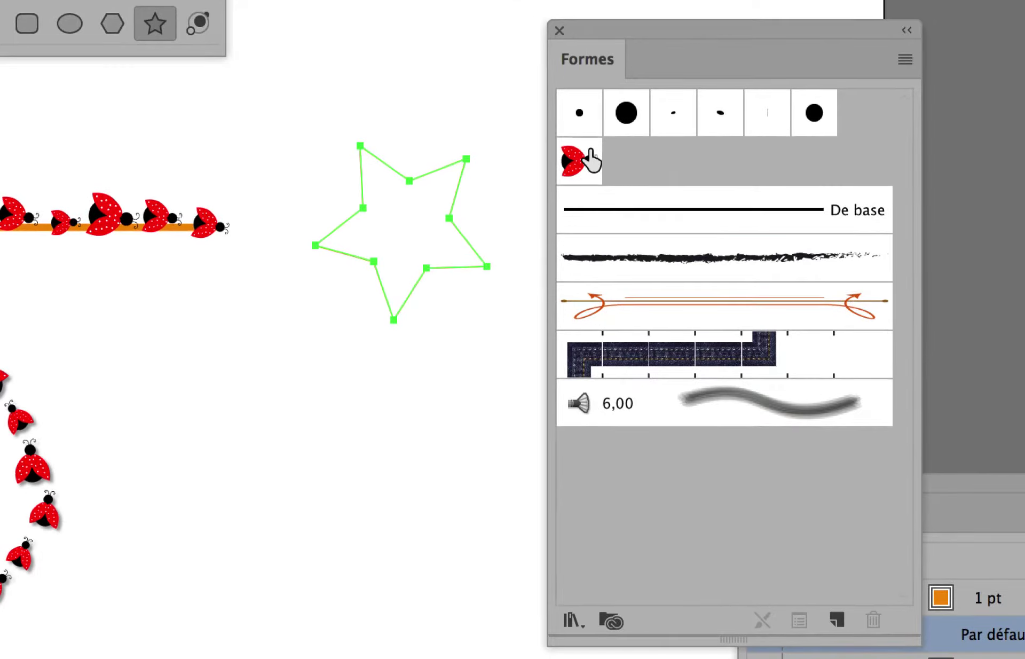
pyautogui.click(591, 159)
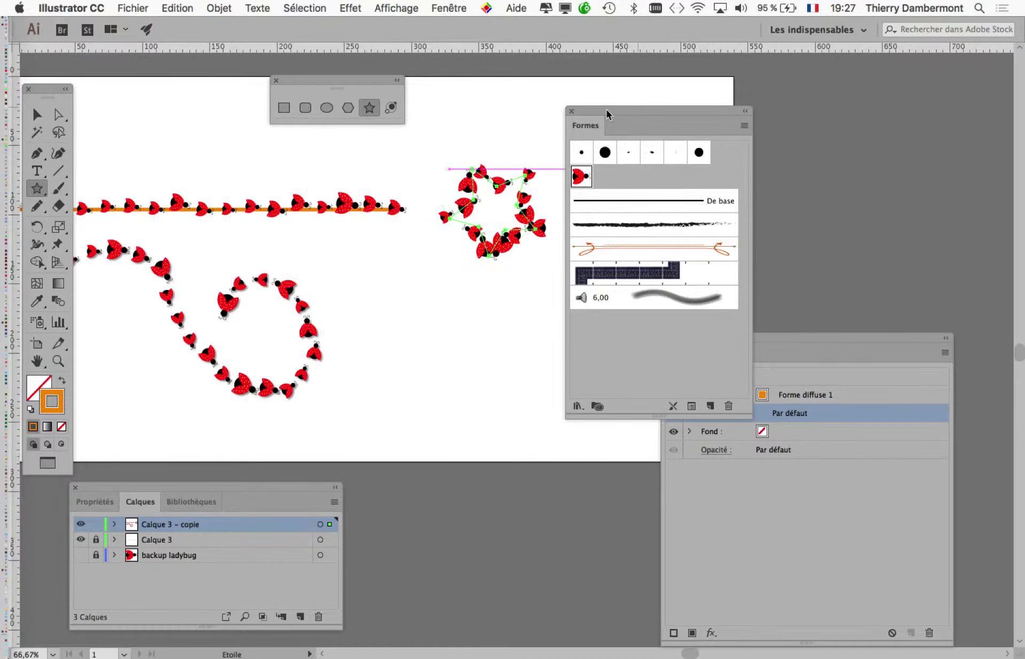
# - Draw a larger plain star below the ladybug star
pyautogui.moveTo(607, 114); pyautogui.dragTo(858, 105)
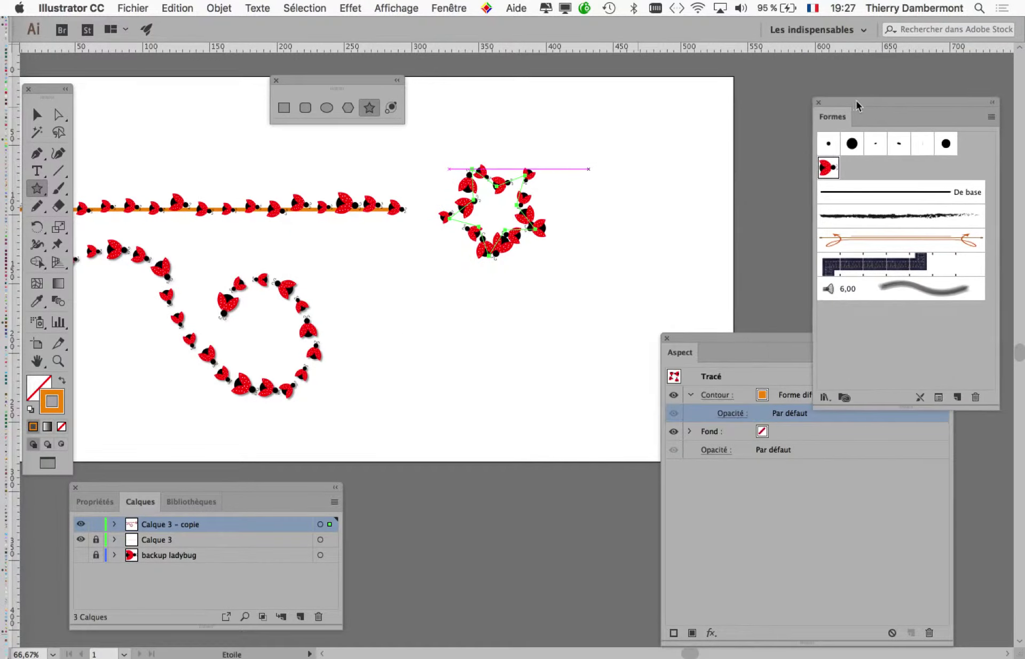
pyautogui.moveTo(697, 350); pyautogui.dragTo(769, 382)
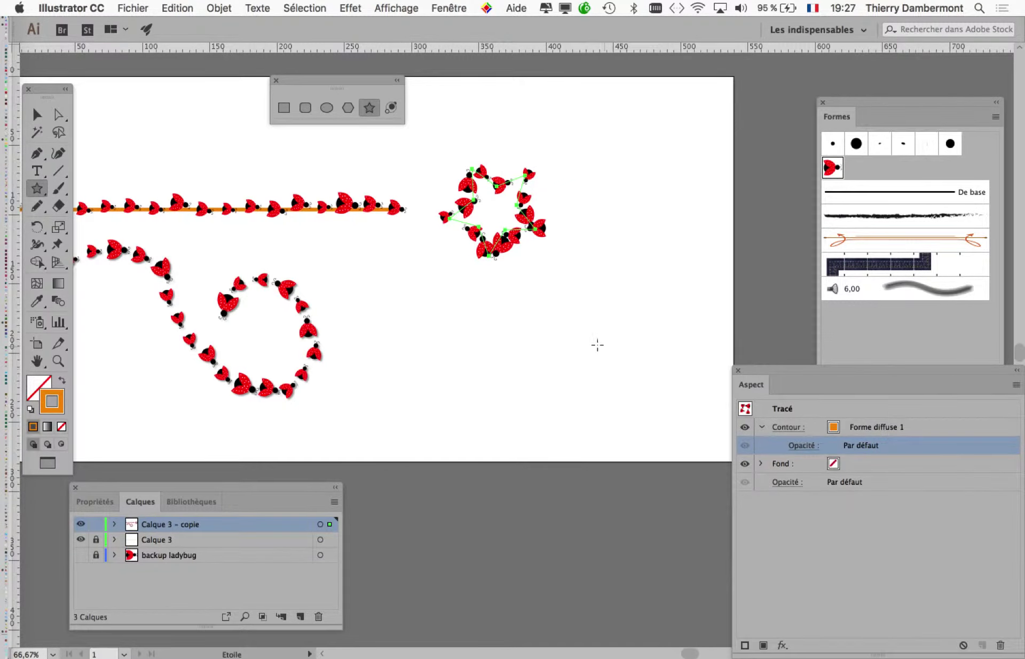
pyautogui.moveTo(583, 350); pyautogui.dragTo(661, 421)
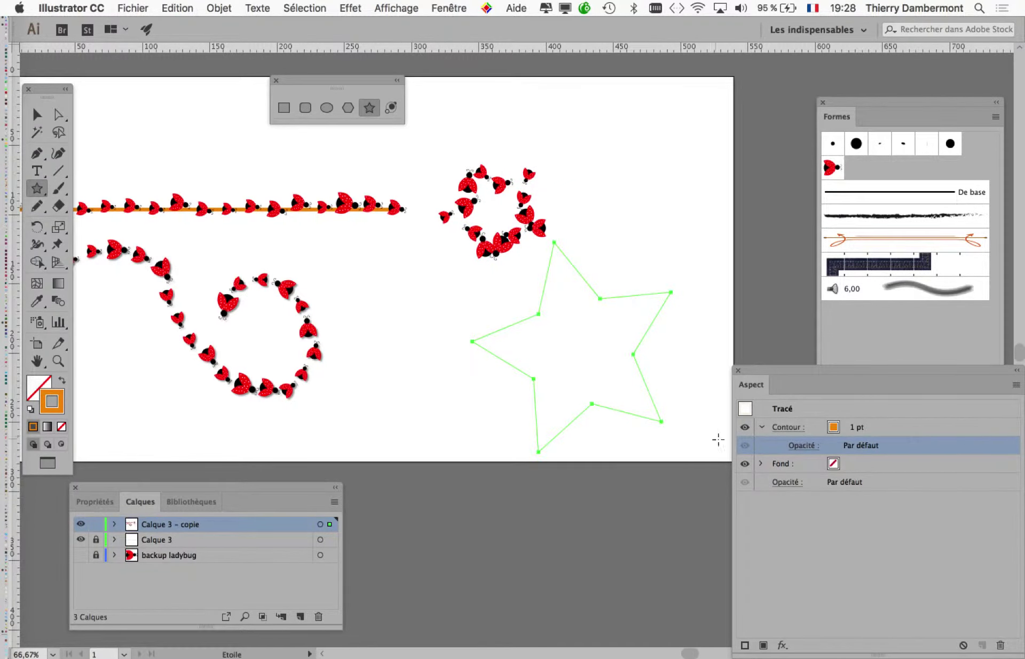
# - Apply the Forme diffuse 1 ladybug brush to the large star, nudge it right and up, and close Aspect
pyautogui.click(833, 170)
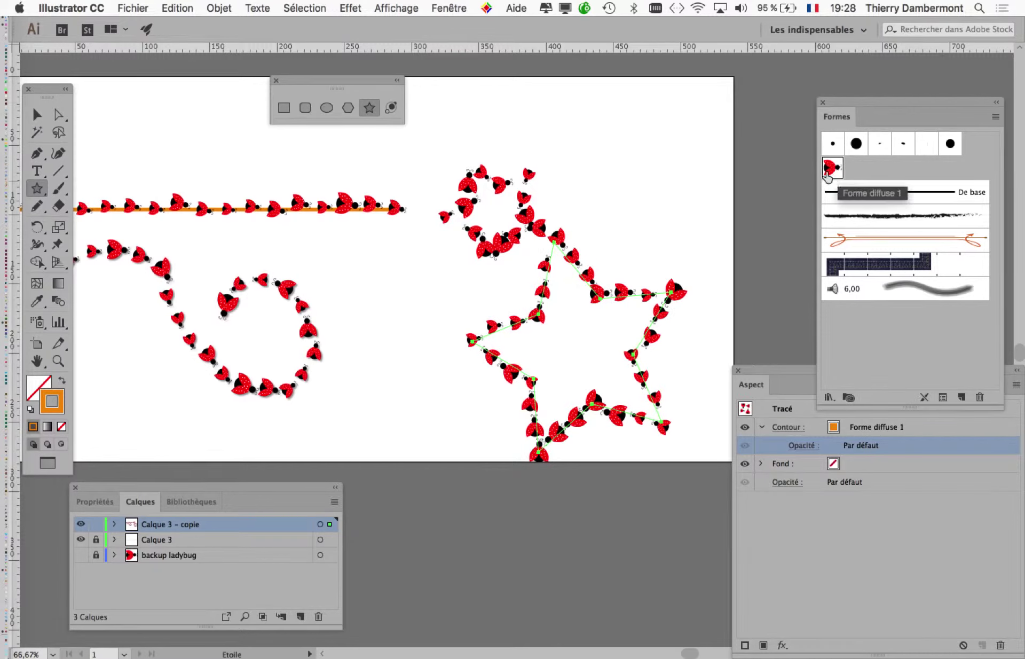
pyautogui.click(34, 116)
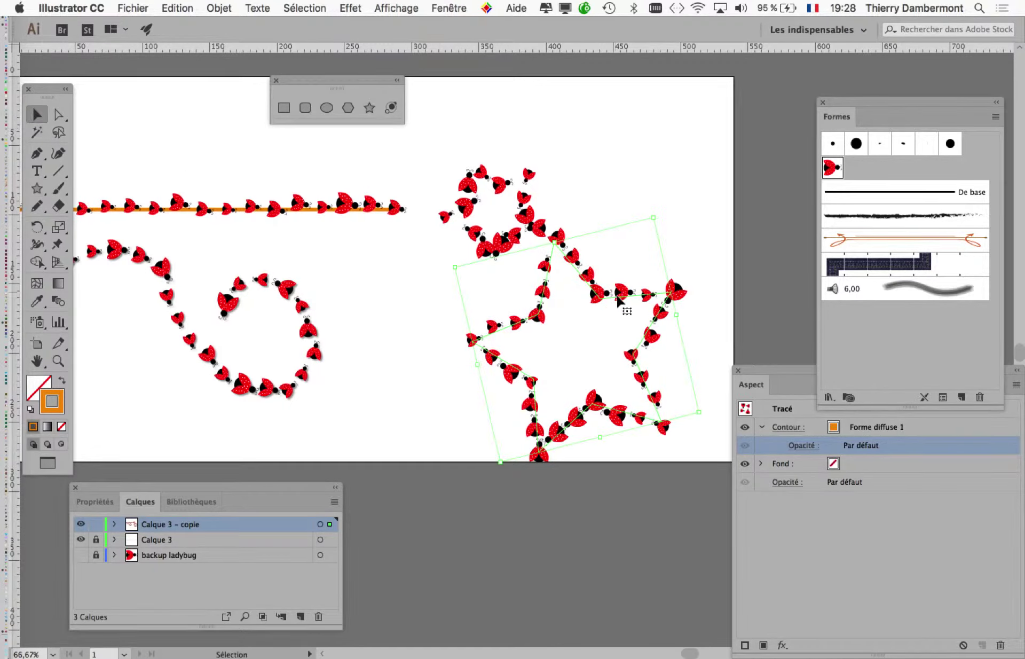
pyautogui.moveTo(621, 299); pyautogui.dragTo(649, 299)
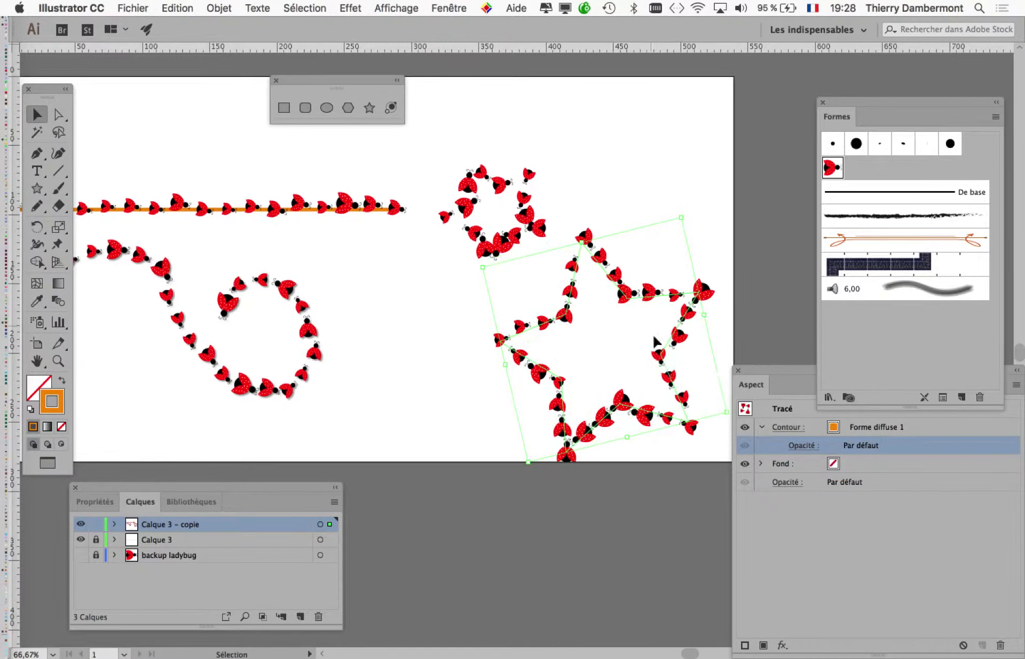
pyautogui.click(641, 278)
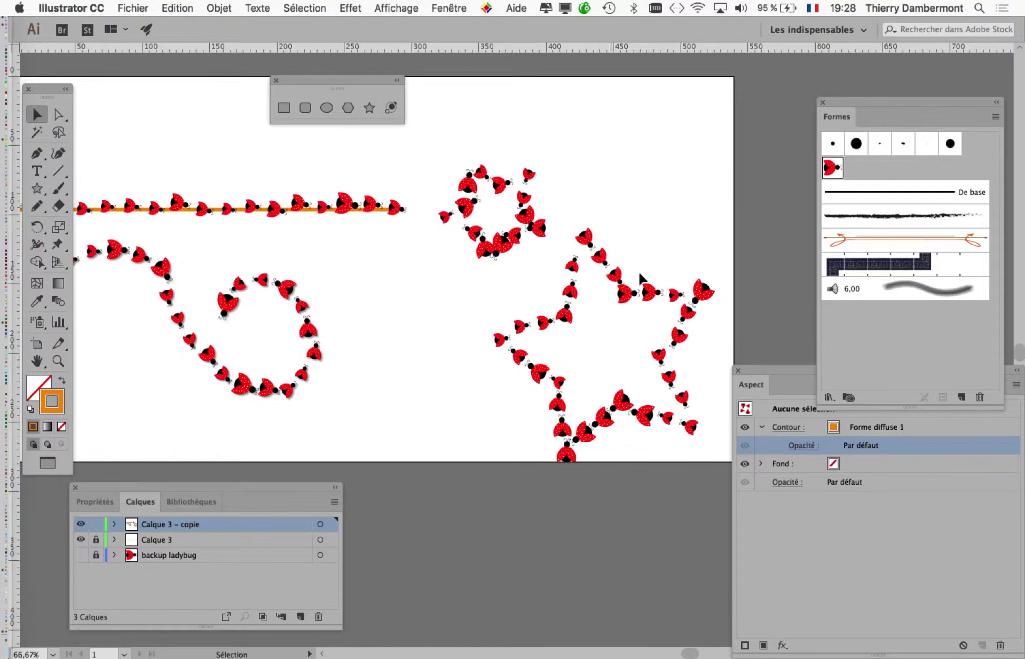
pyautogui.moveTo(658, 304); pyautogui.dragTo(658, 286)
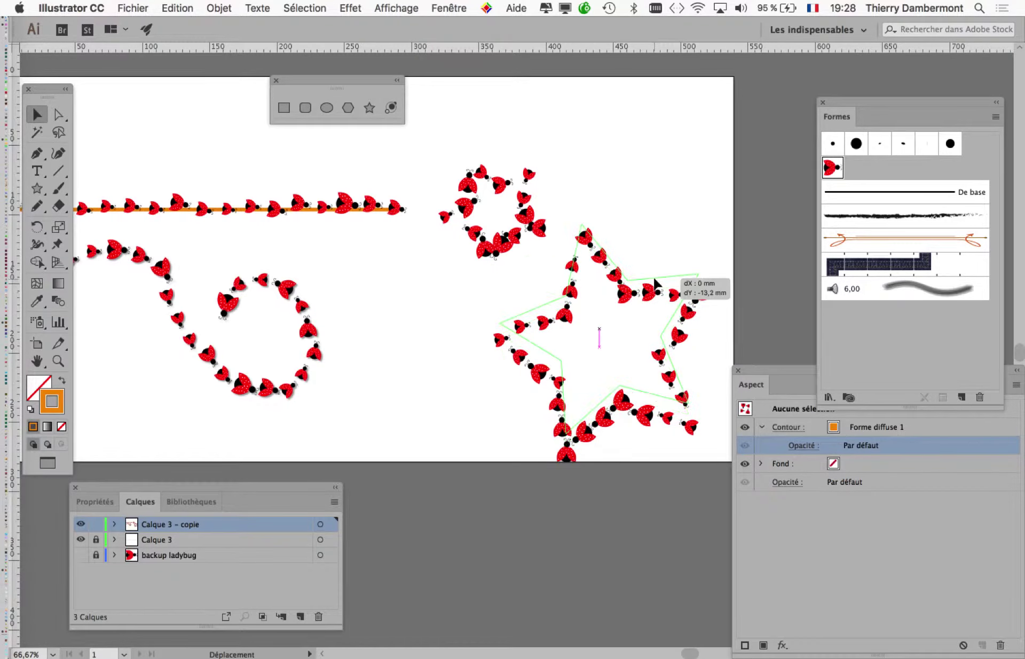
pyautogui.click(623, 472)
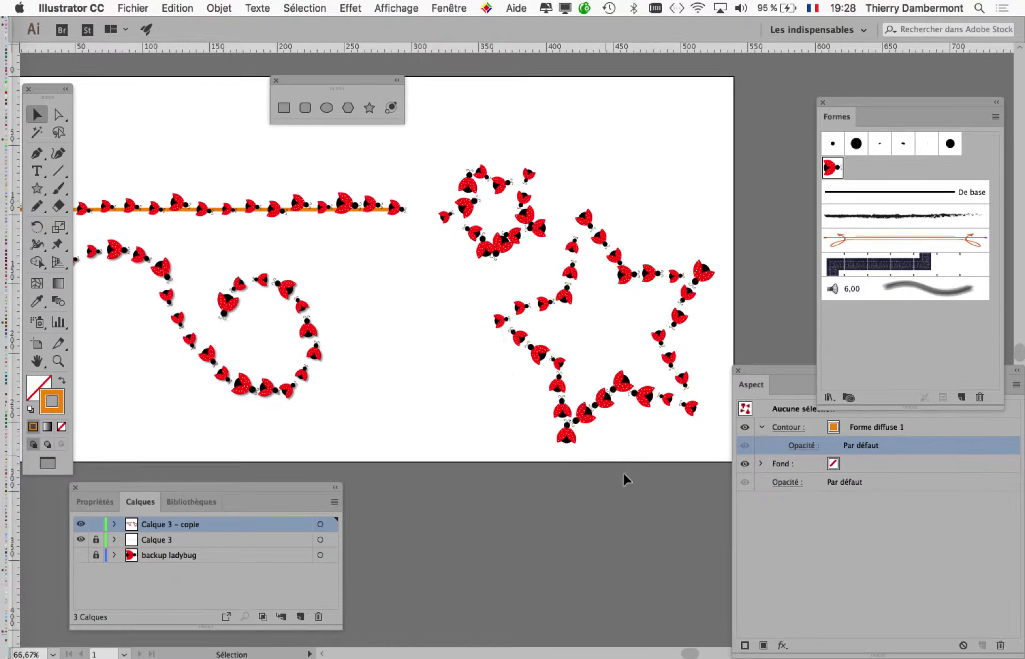
pyautogui.click(738, 371)
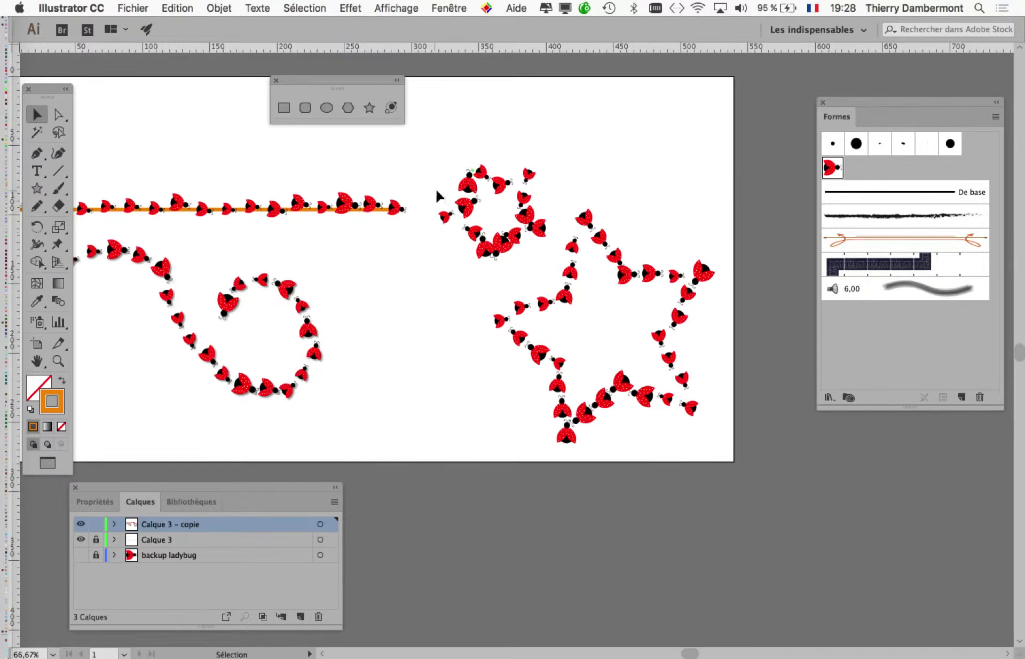
# - Select the small ladybug star and open the Fenêtre menu
pyautogui.press('super')
pyautogui.click(527, 219)
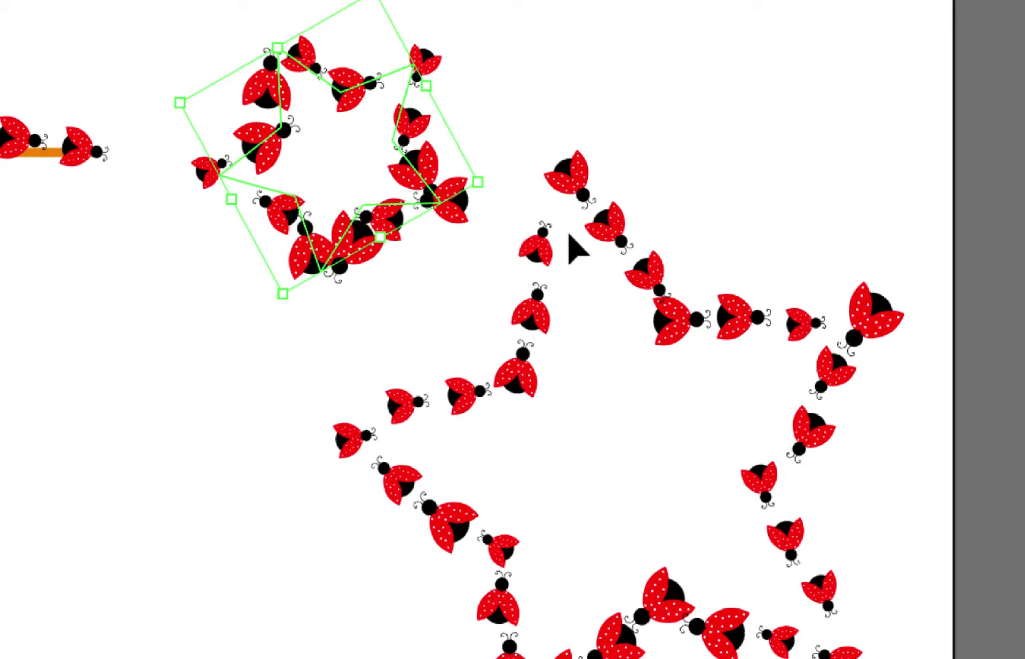
pyautogui.click(569, 237)
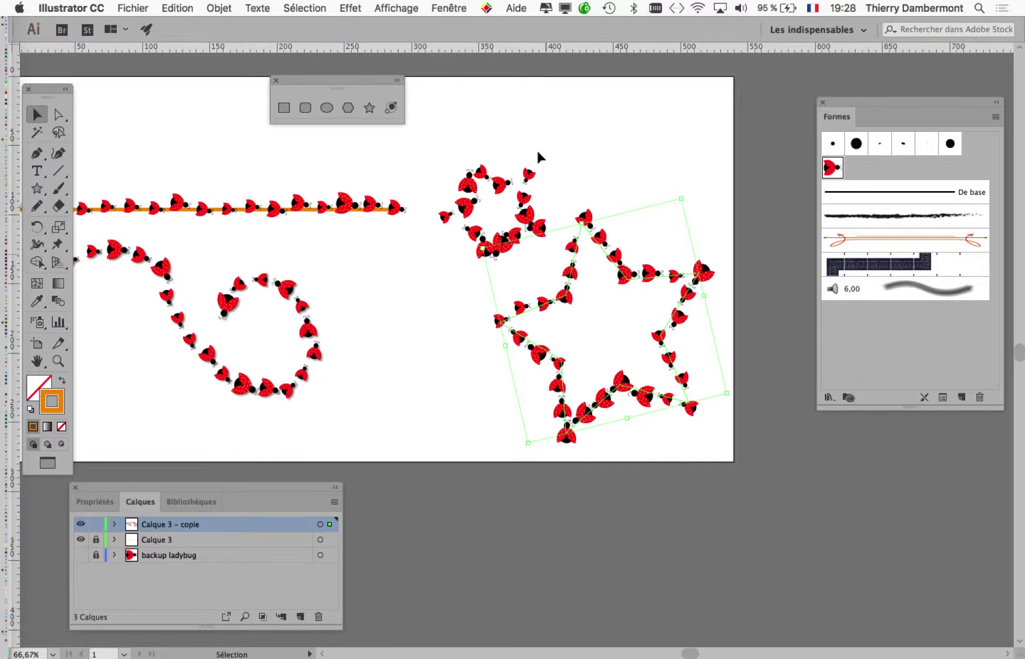
pyautogui.click(538, 155)
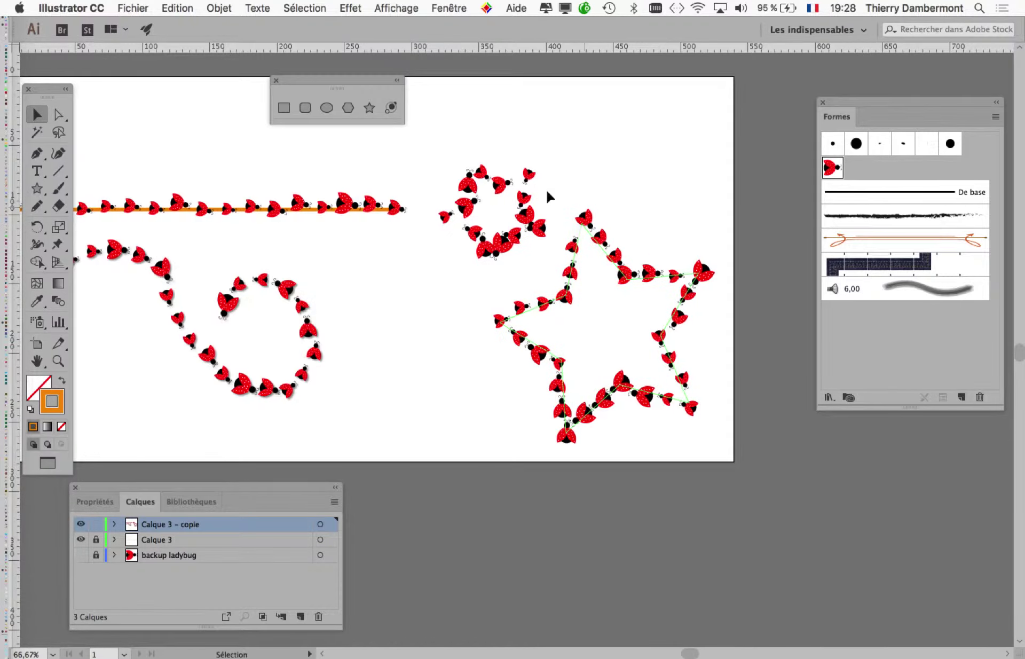
pyautogui.click(523, 193)
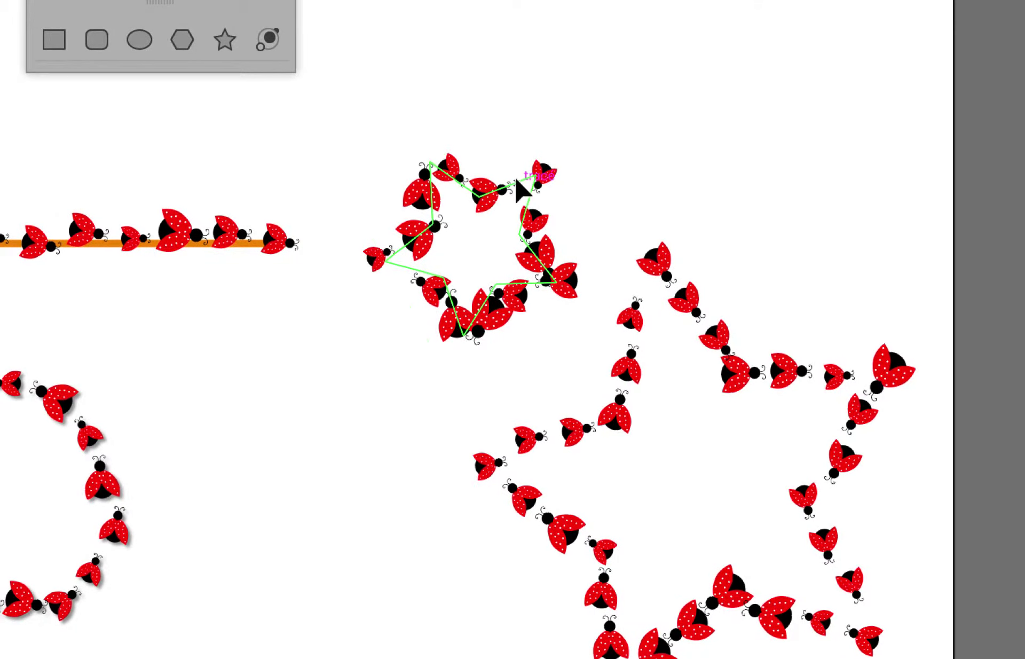
pyautogui.click(523, 194)
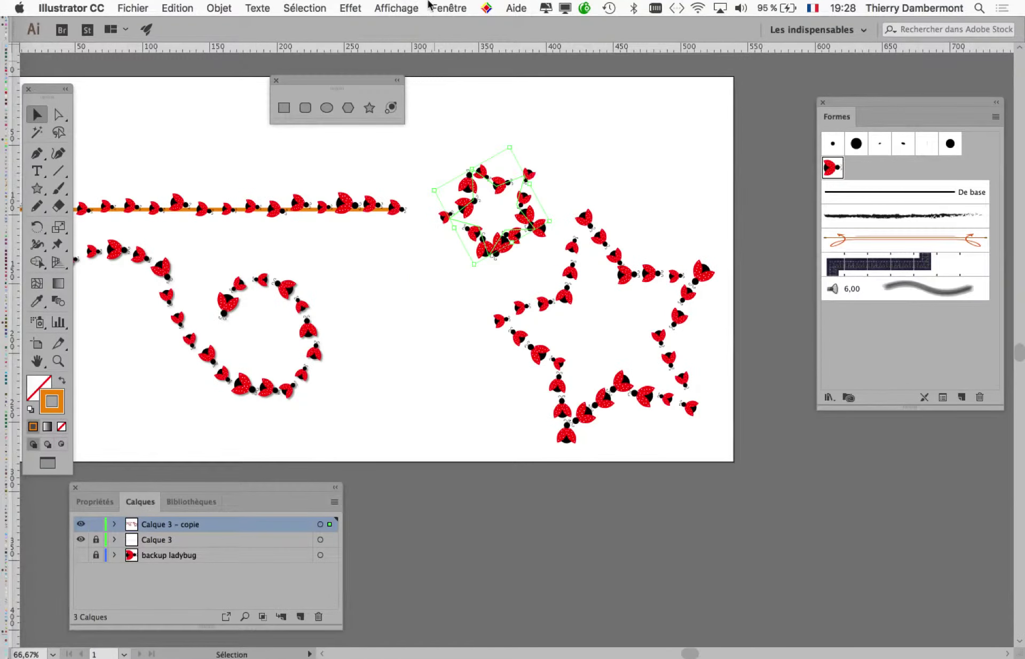
pyautogui.click(447, 7)
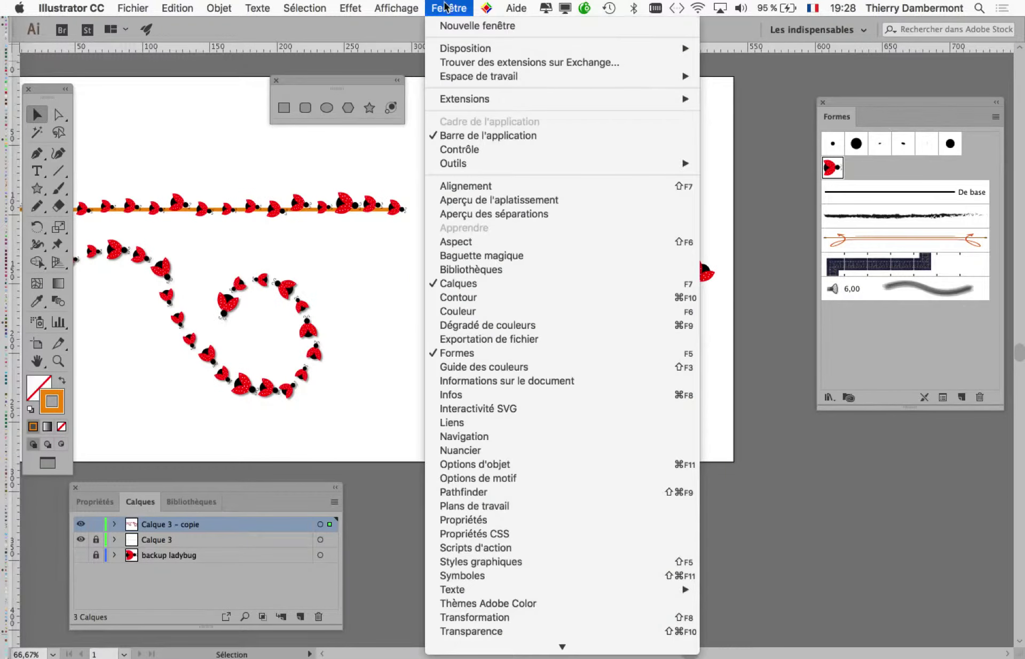
# - Give the small ladybug star a solid green fill from the Aspect panel
pyautogui.click(500, 241)
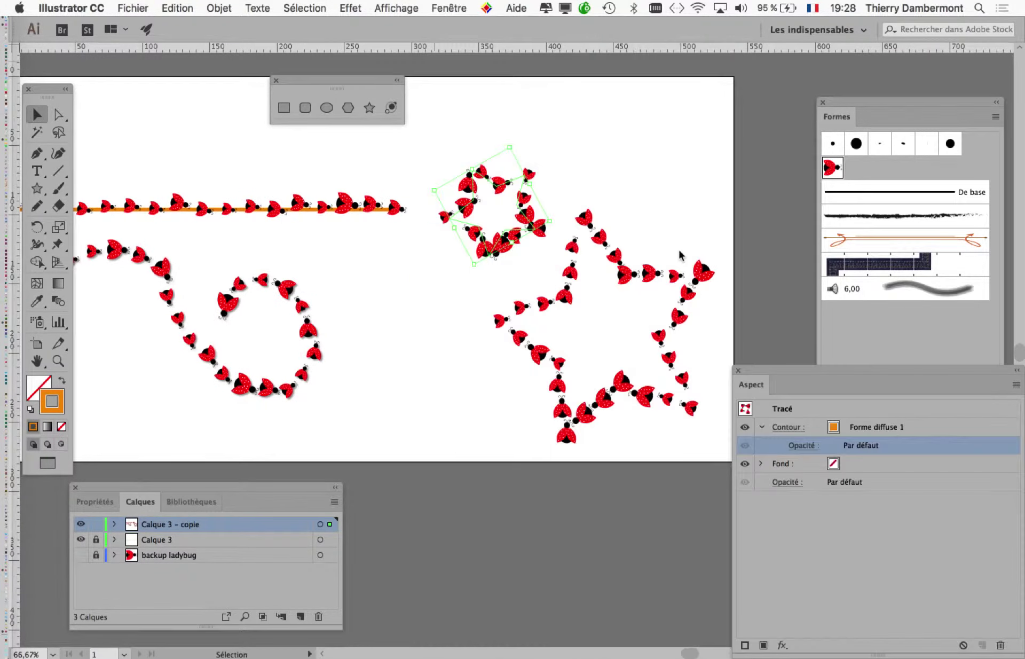
pyautogui.moveTo(813, 369)
pyautogui.mouseDown()
pyautogui.moveTo(771, 123)
pyautogui.moveTo(754, 108)
pyautogui.mouseUp()
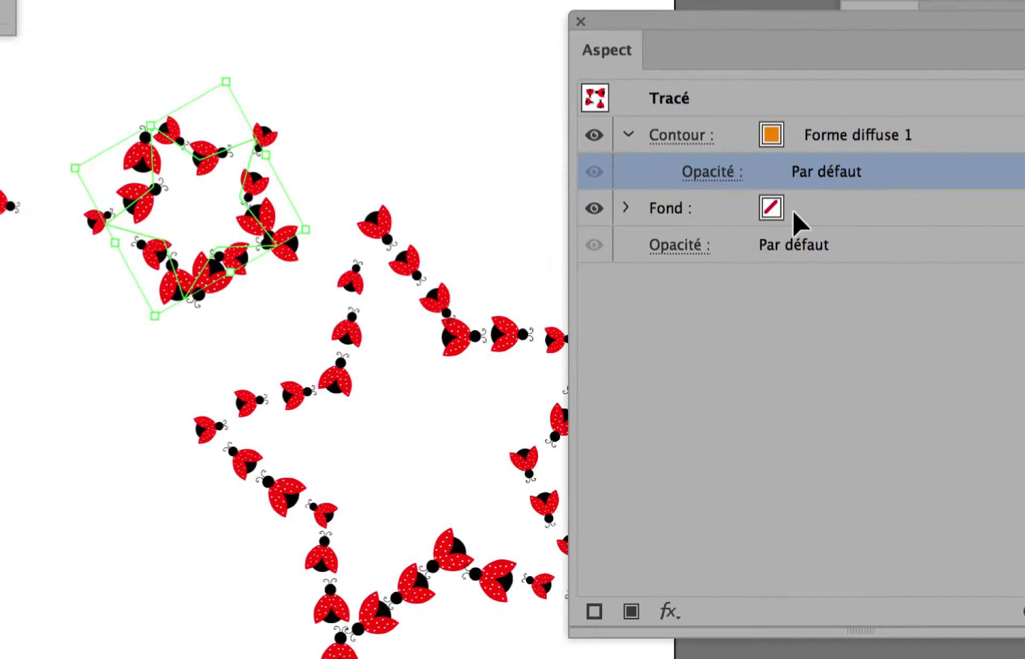
pyautogui.click(794, 215)
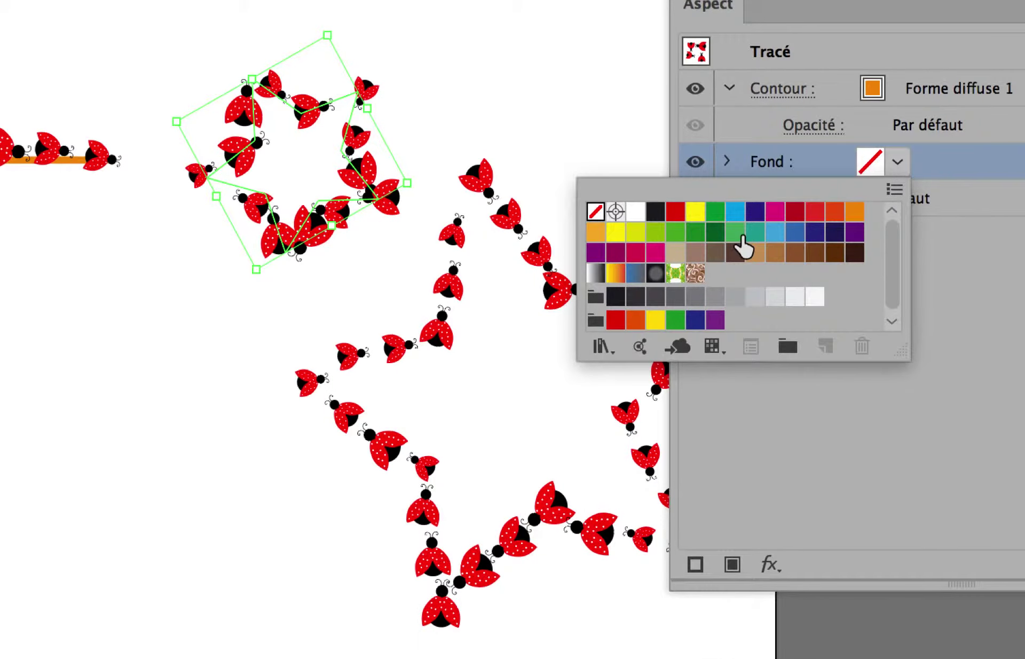
pyautogui.click(736, 234)
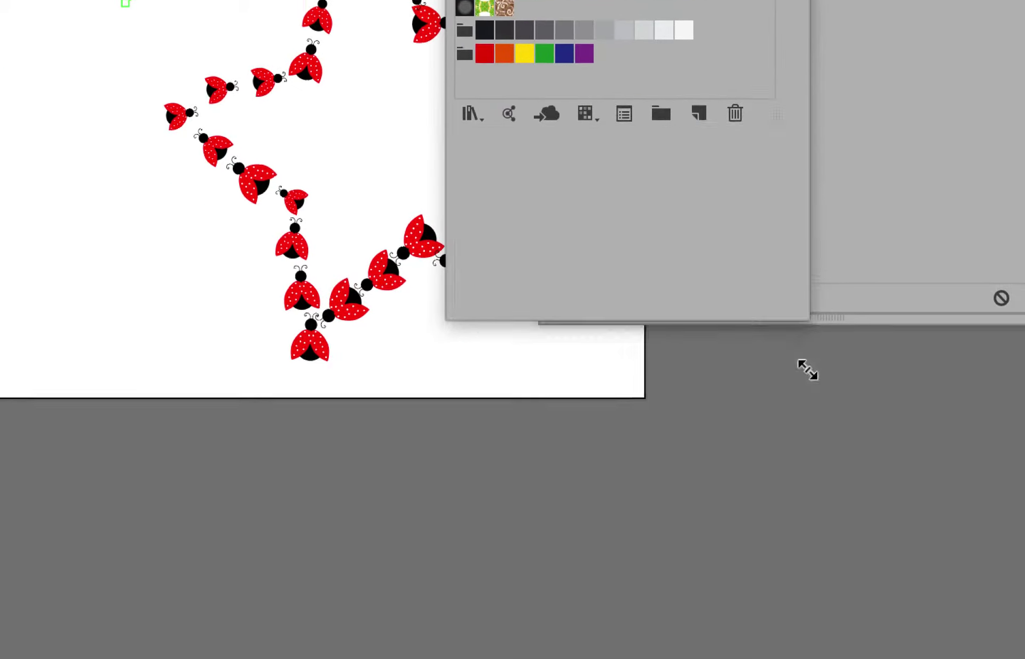
# - Load the Motifs > Héritage décoratif pattern swatch library
pyautogui.moveTo(796, 283); pyautogui.dragTo(835, 582)
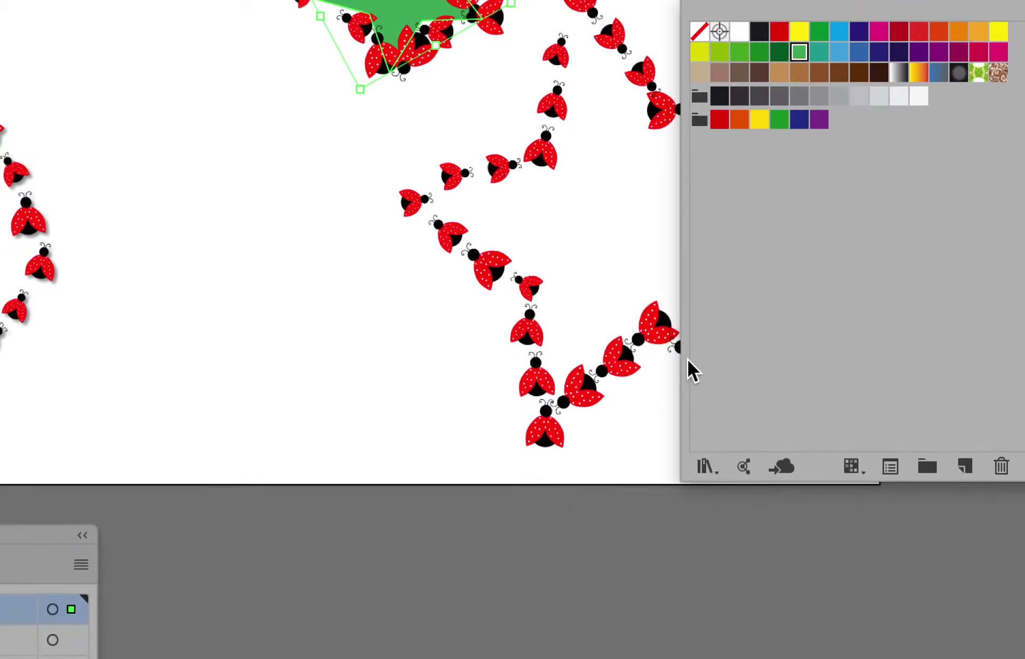
pyautogui.click(679, 571)
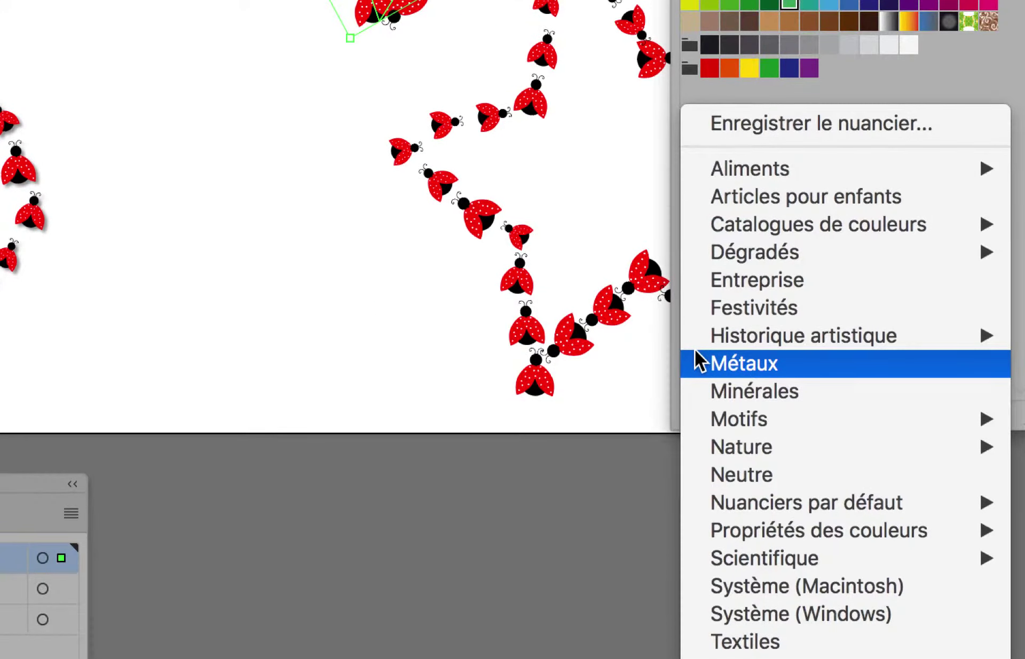
pyautogui.click(696, 363)
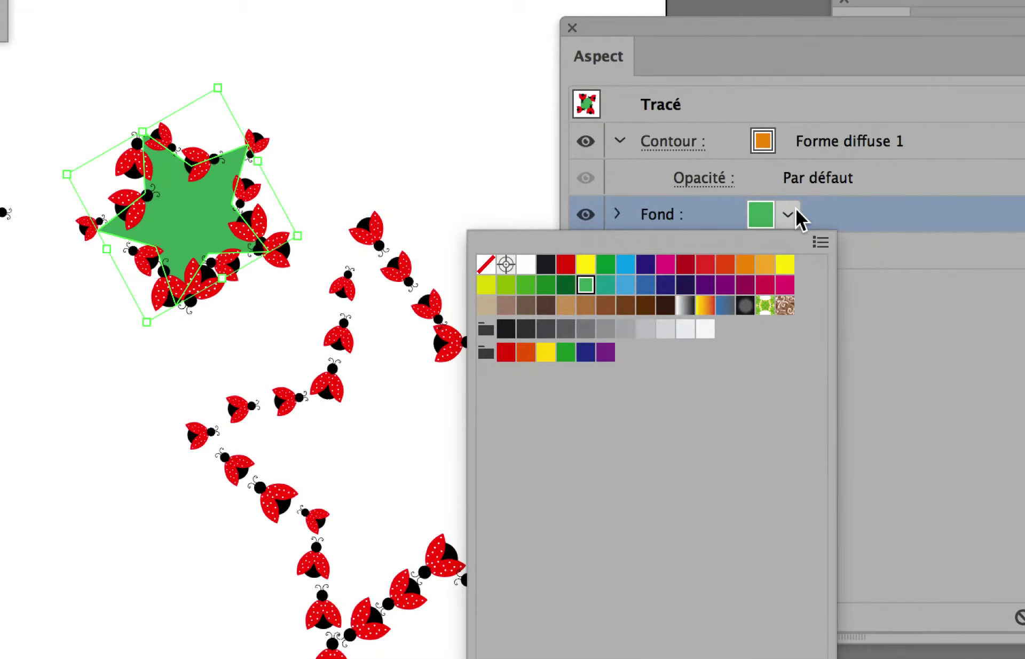
pyautogui.click(795, 211)
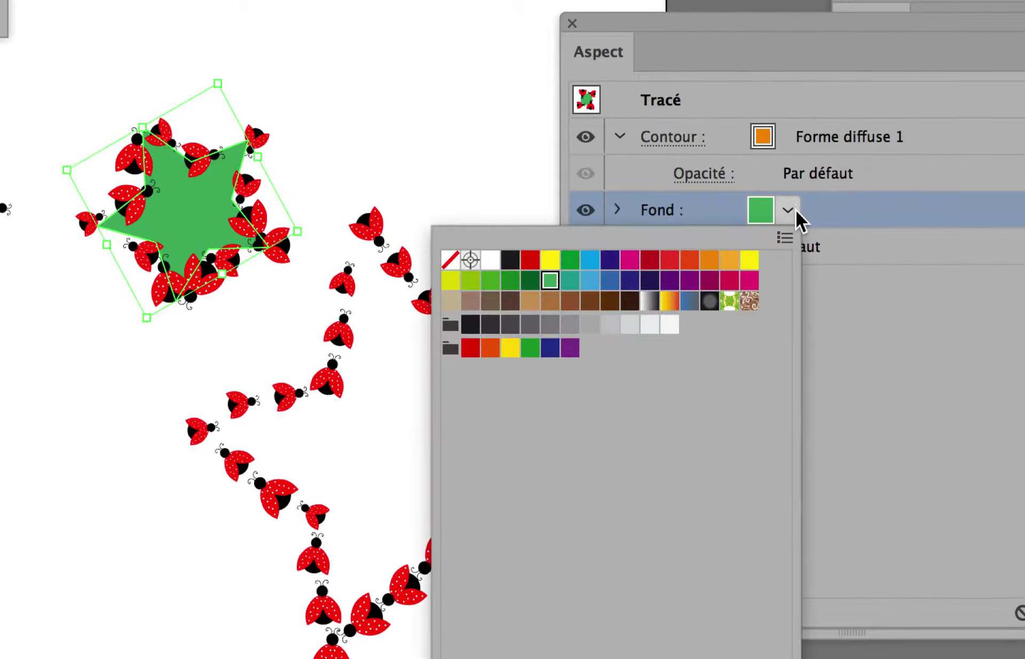
pyautogui.click(796, 210)
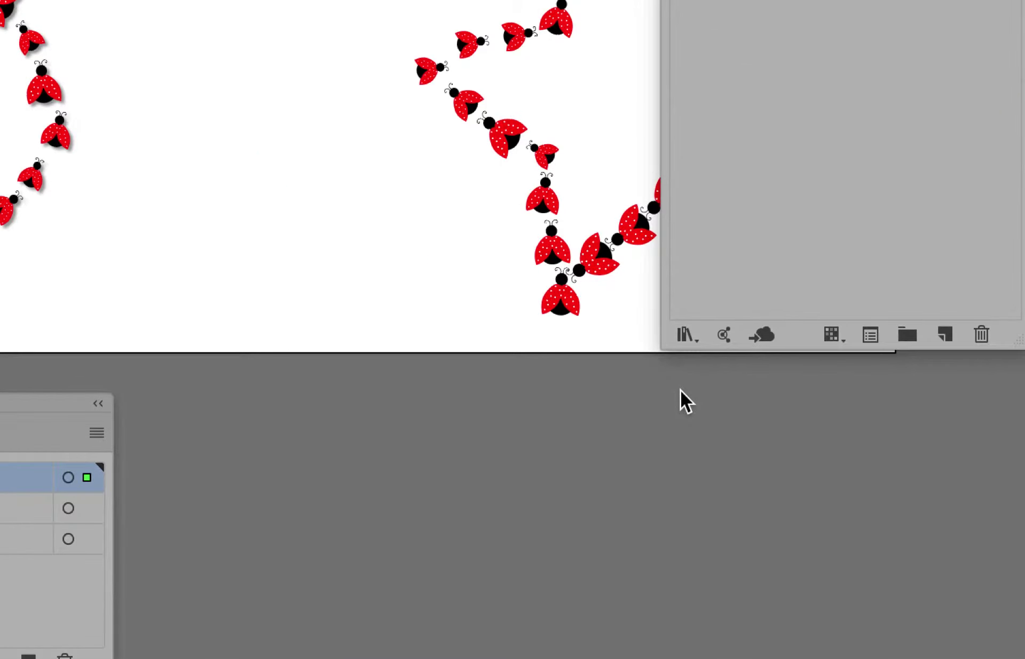
pyautogui.click(685, 335)
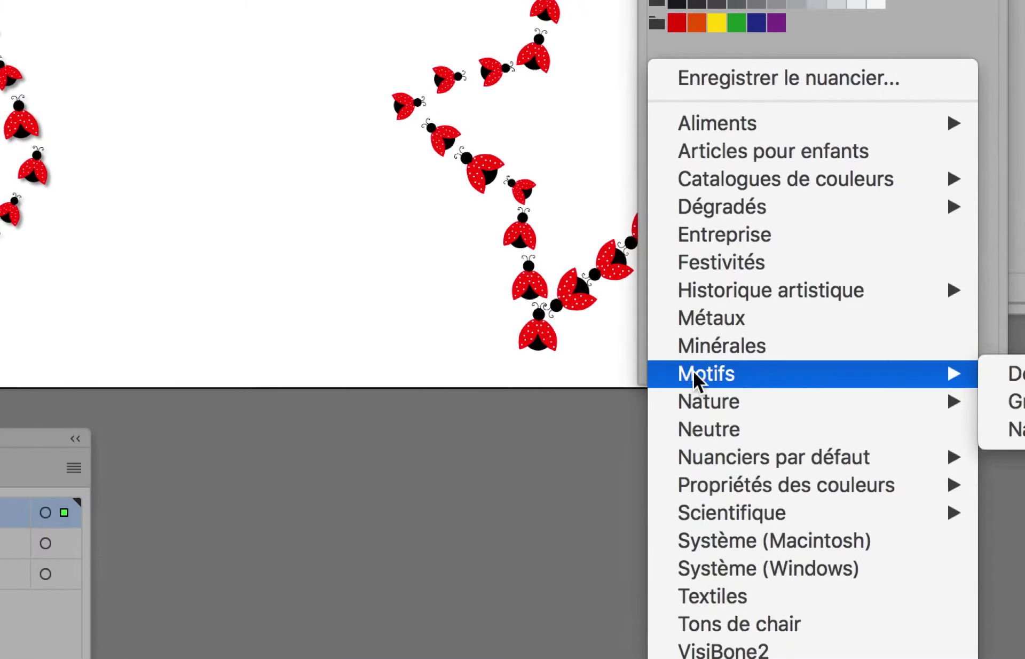
pyautogui.moveTo(549, 370)
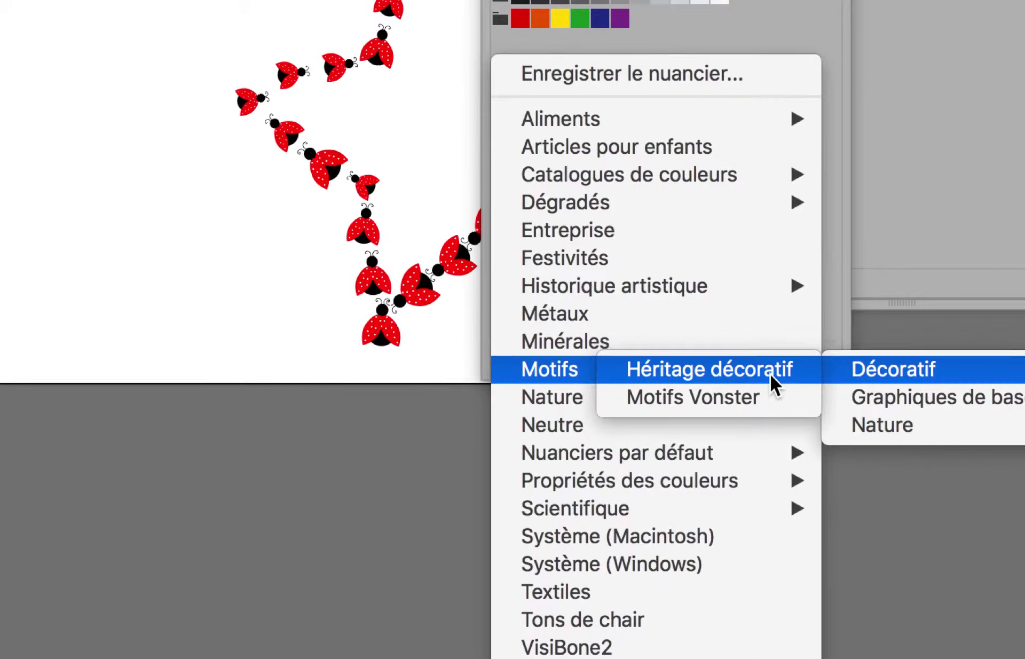
pyautogui.click(770, 373)
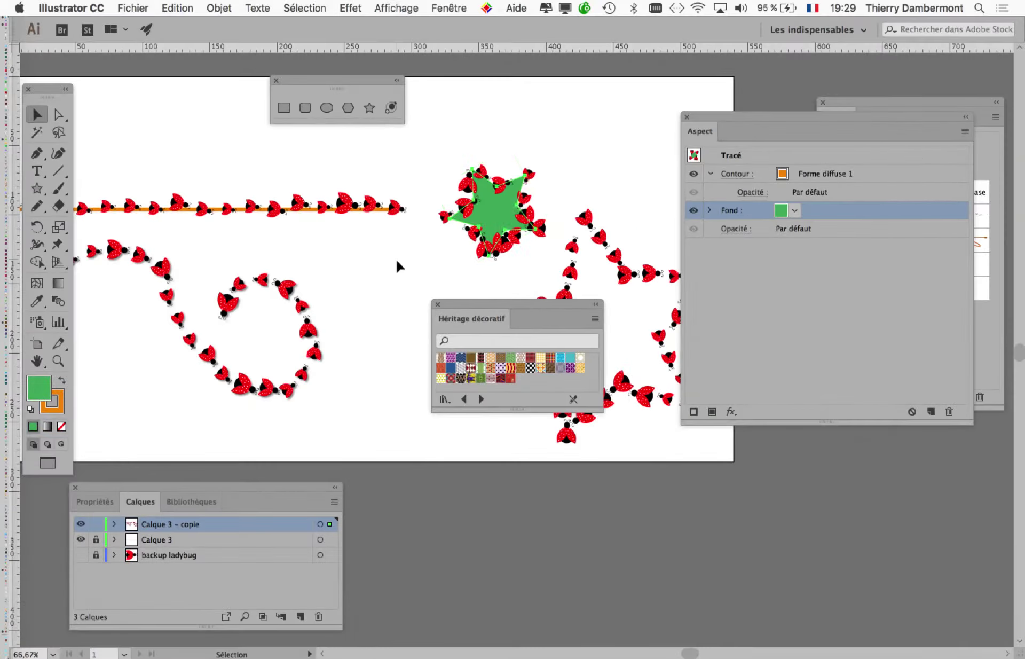
# - Show the Héritage décoratif library as large thumbnails in a taller panel
pyautogui.moveTo(518, 304); pyautogui.dragTo(286, 198)
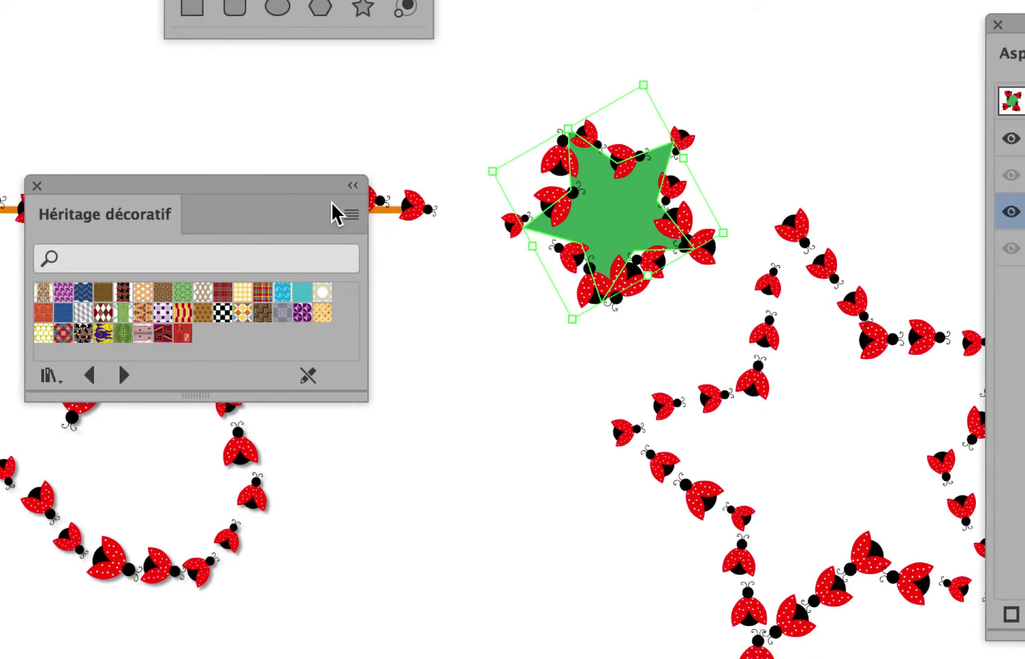
pyautogui.click(364, 211)
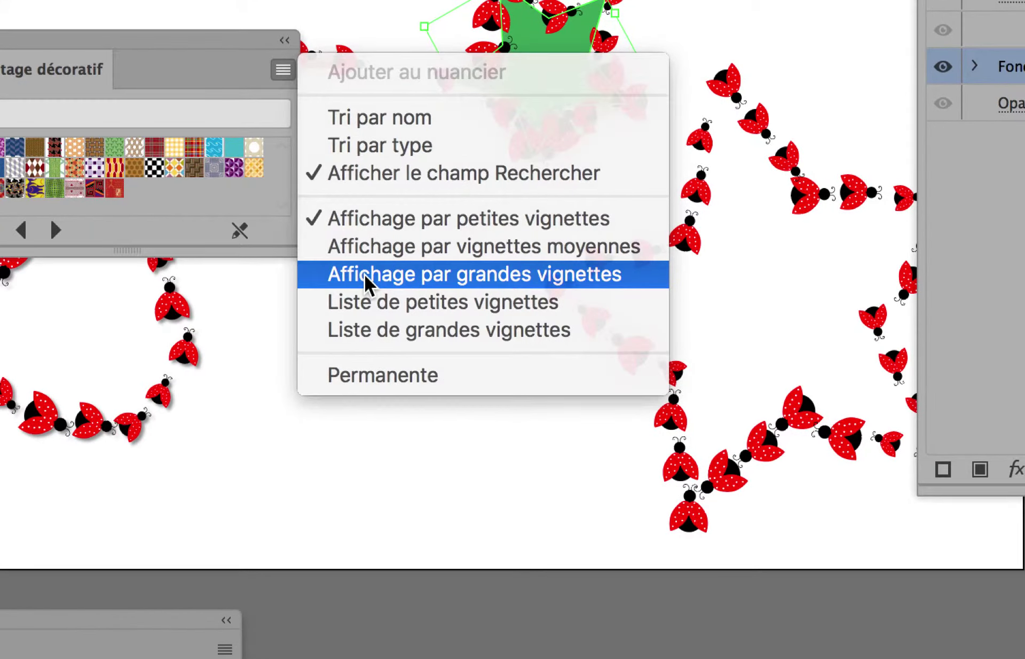
pyautogui.click(364, 274)
pyautogui.moveTo(339, 263); pyautogui.dragTo(346, 336)
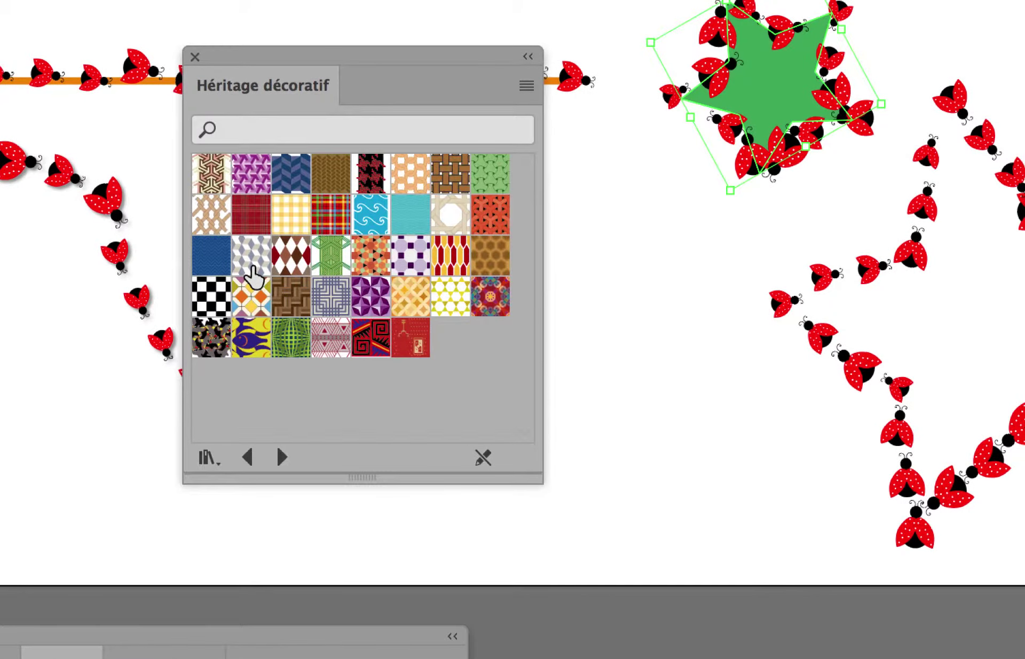
# - Try the rhombus and Couleur Hexagone chinois patterns, then fill the star with Couleur Tricot
pyautogui.click(251, 266)
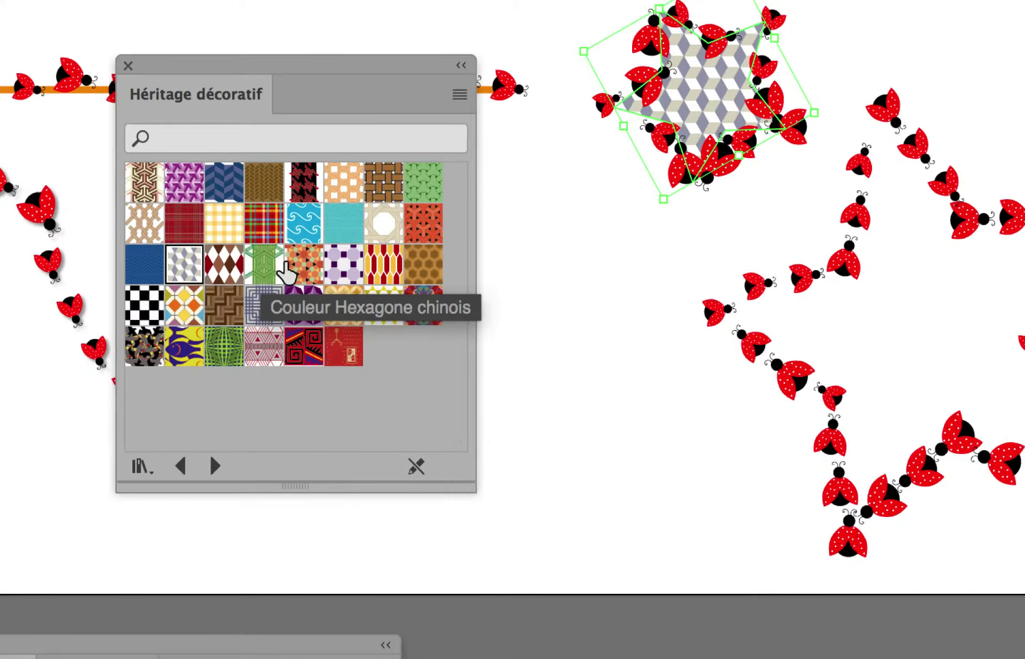
pyautogui.click(289, 266)
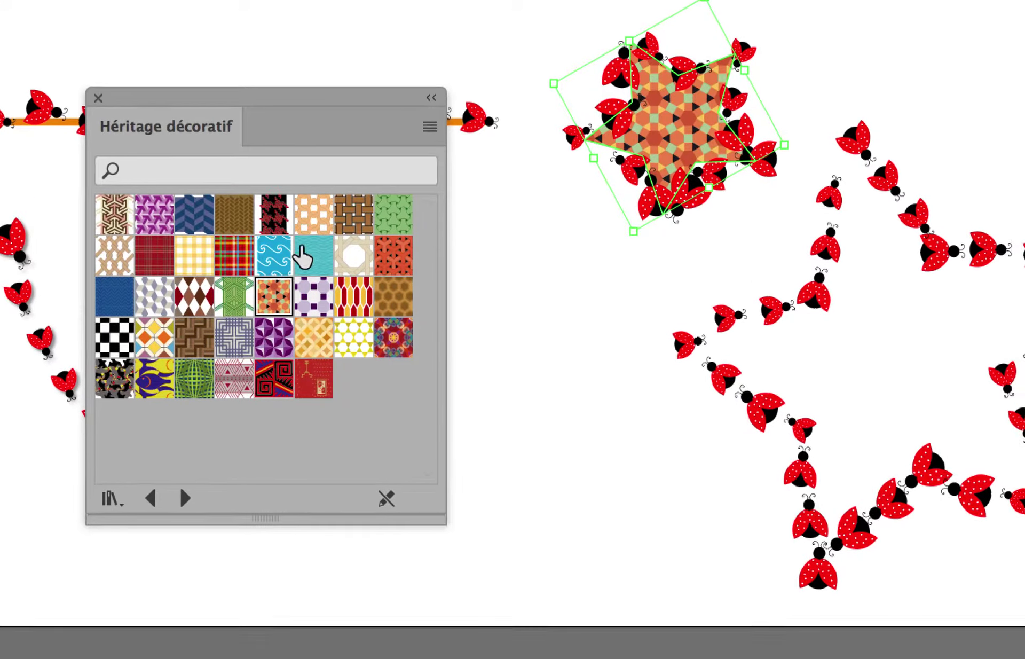
pyautogui.click(310, 245)
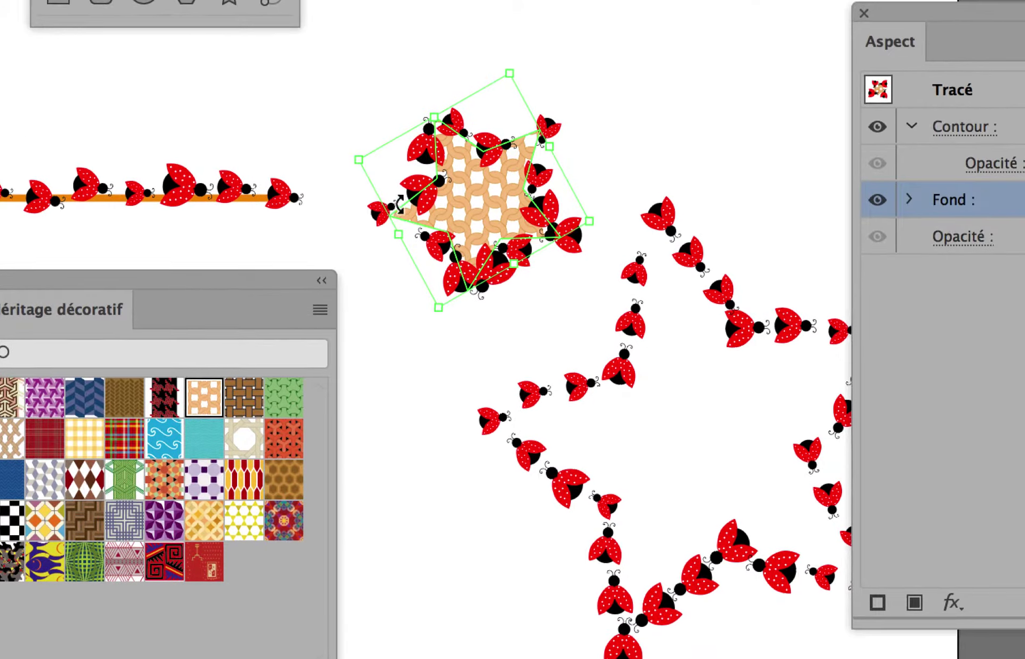
pyautogui.scroll(2, 401, 205)
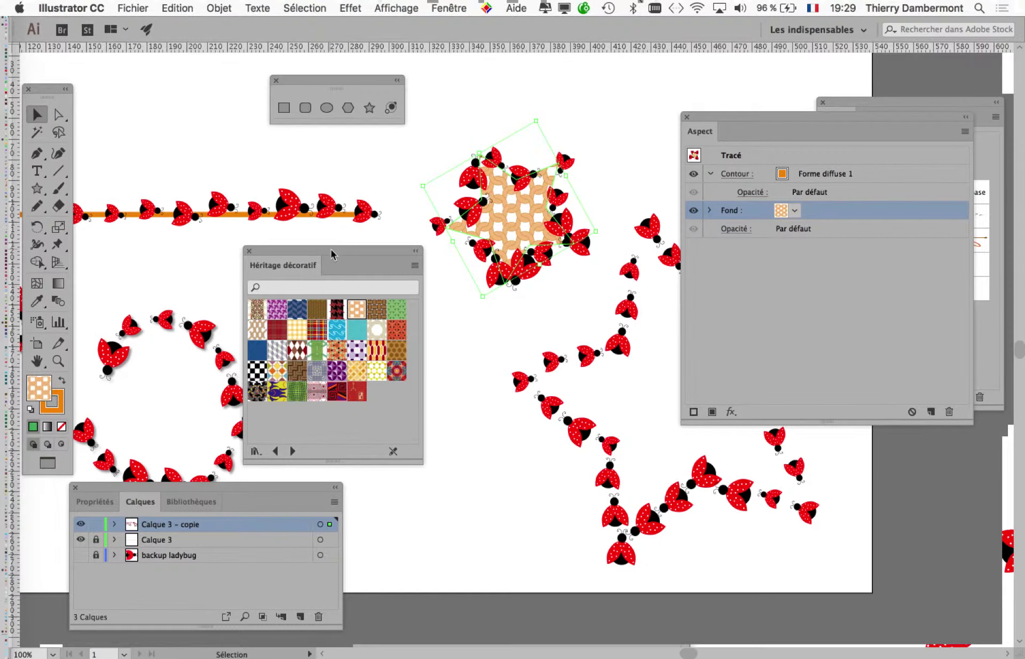
pyautogui.moveTo(332, 251); pyautogui.dragTo(539, 433)
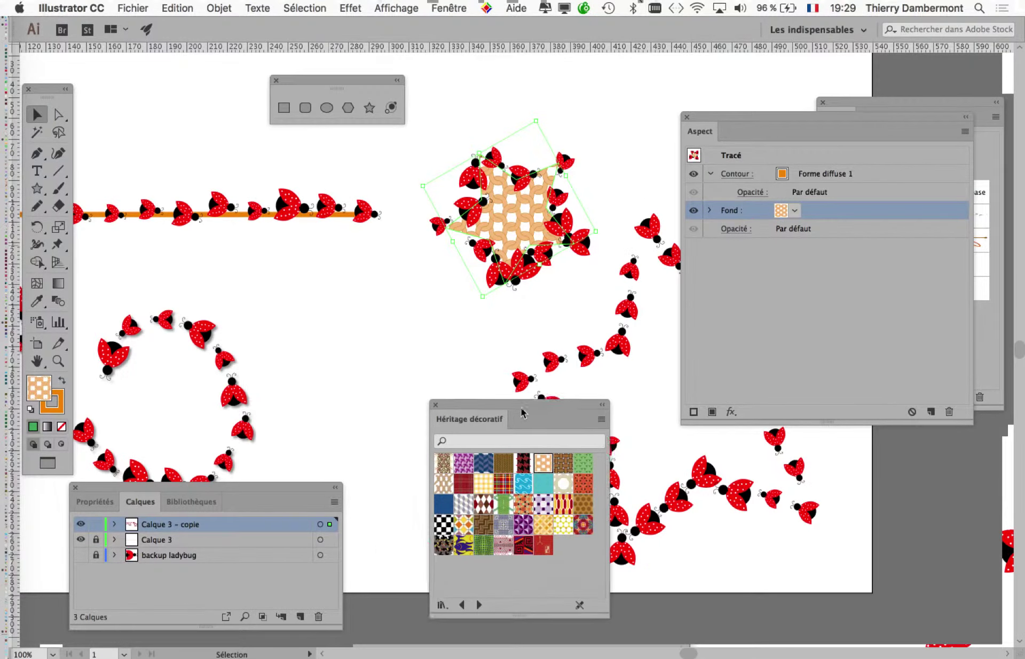
pyautogui.moveTo(332, 87); pyautogui.dragTo(760, 547)
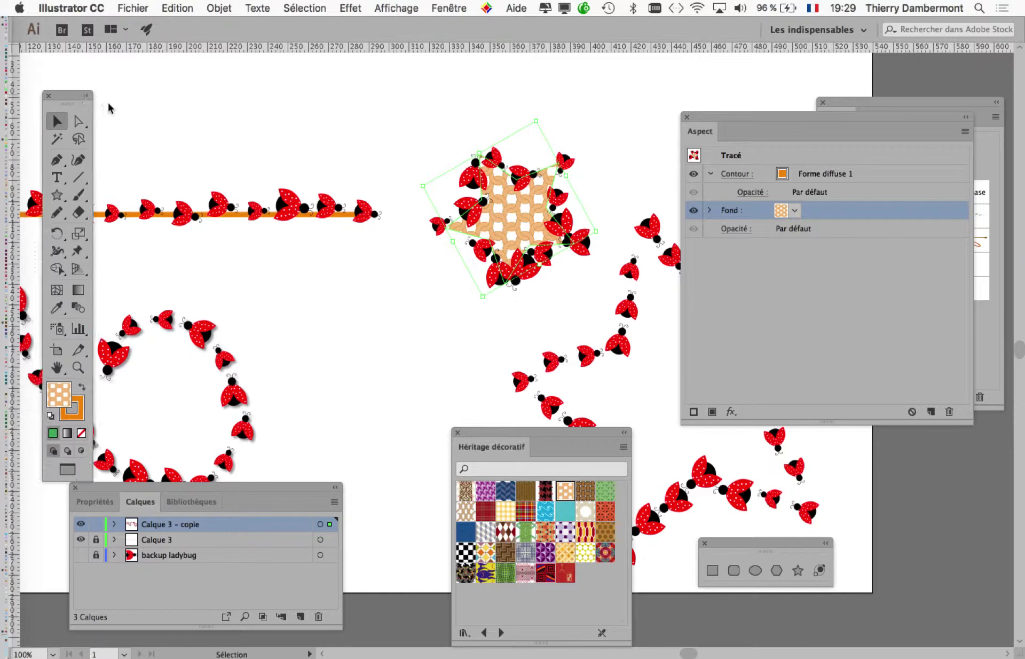
# - Move the Tools panel near the pattern star, toggle its column layout, and select the Scale tool
pyautogui.moveTo(64, 96); pyautogui.dragTo(374, 102)
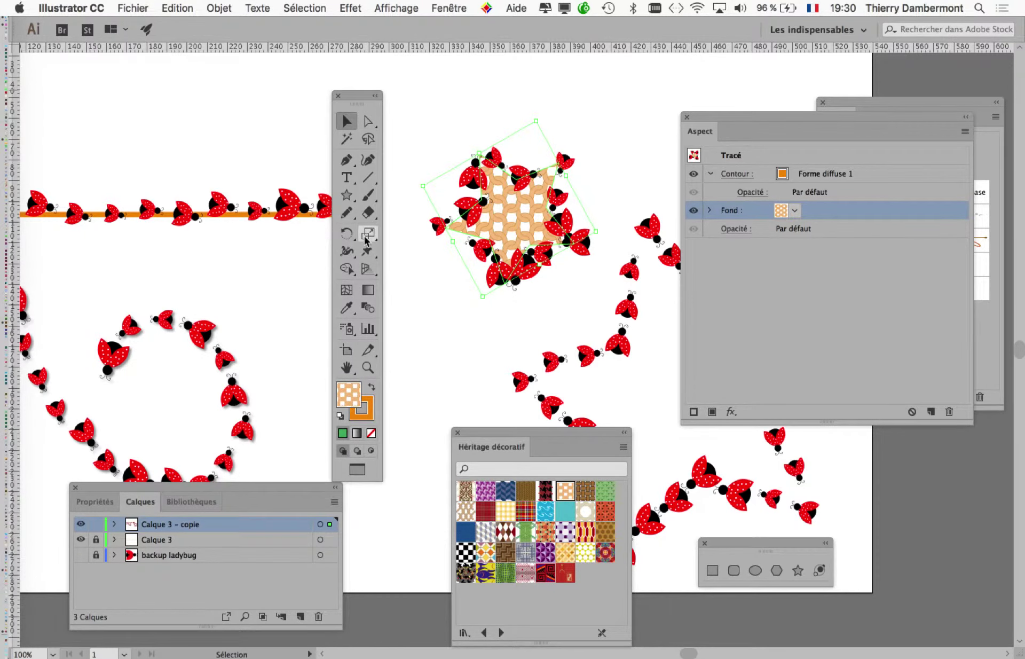
pyautogui.click(368, 235)
pyautogui.click(376, 98)
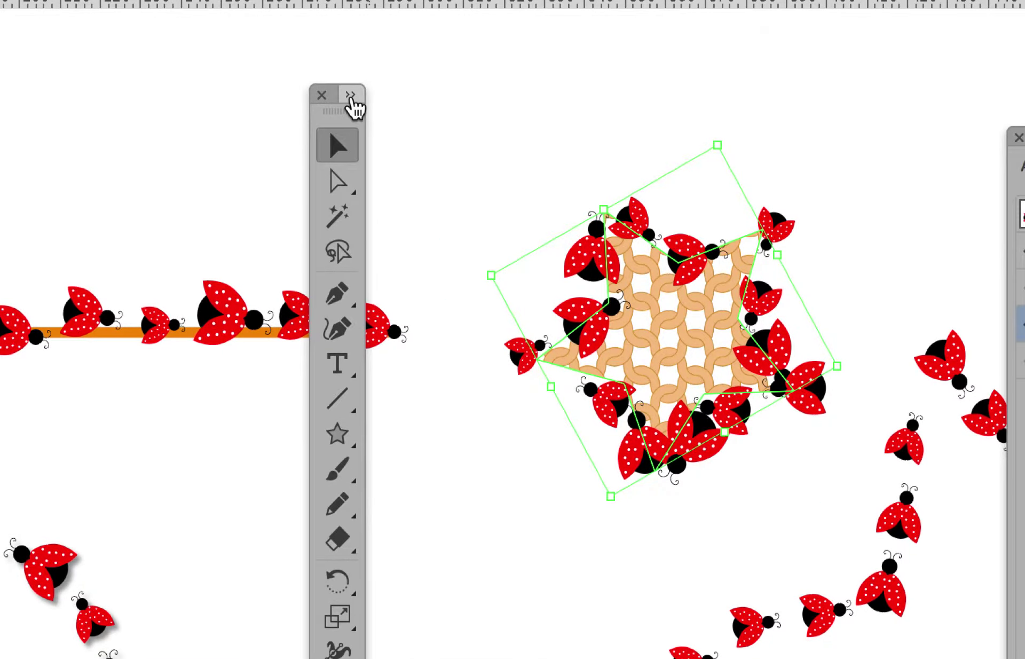
pyautogui.click(353, 99)
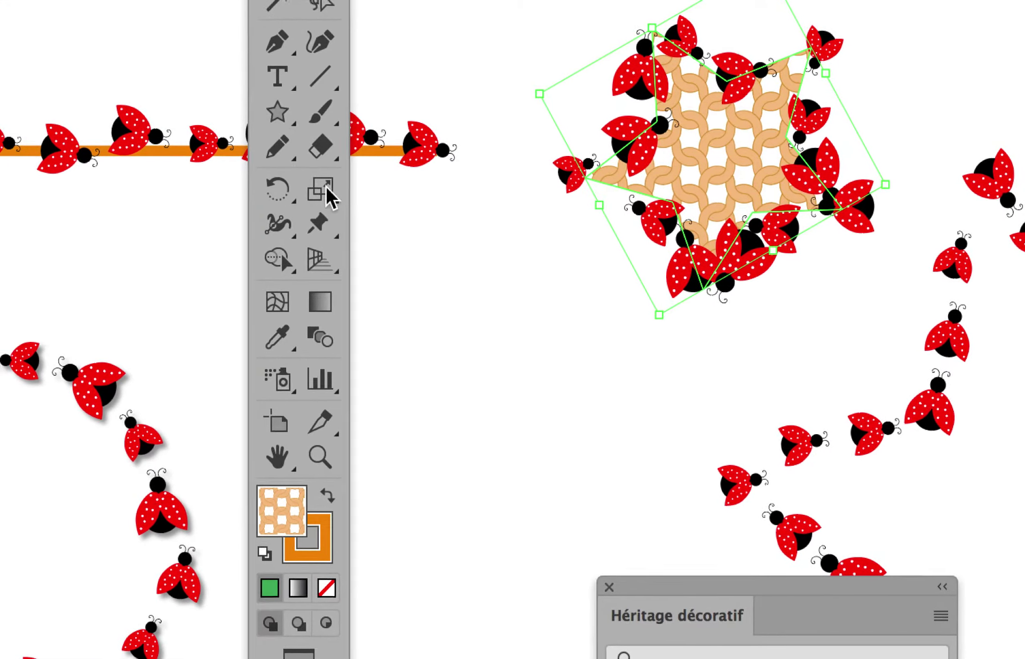
pyautogui.click(327, 187)
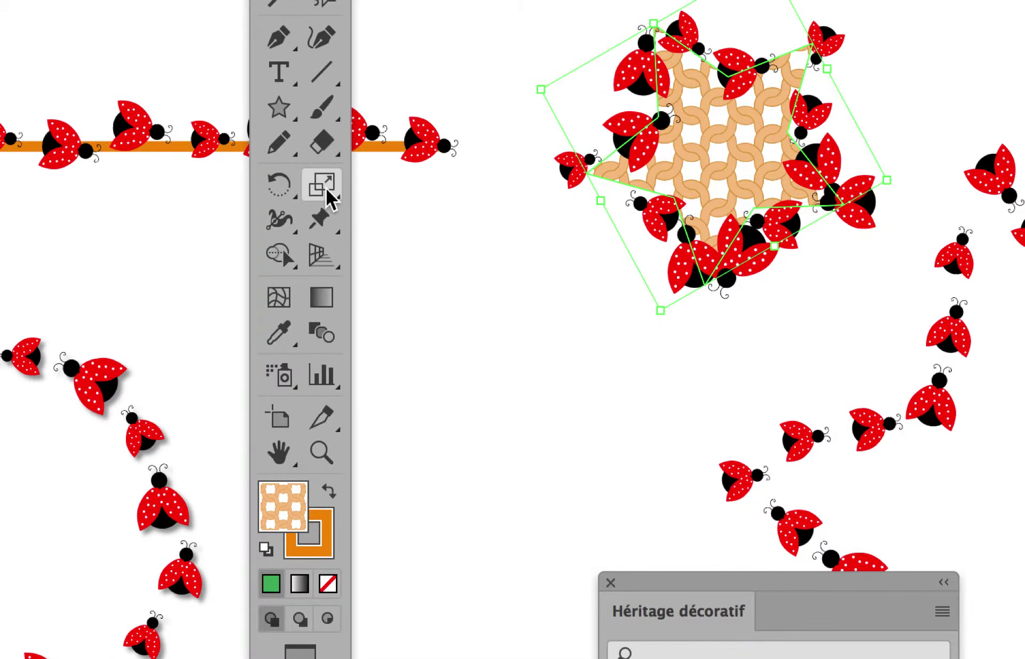
pyautogui.click(326, 187)
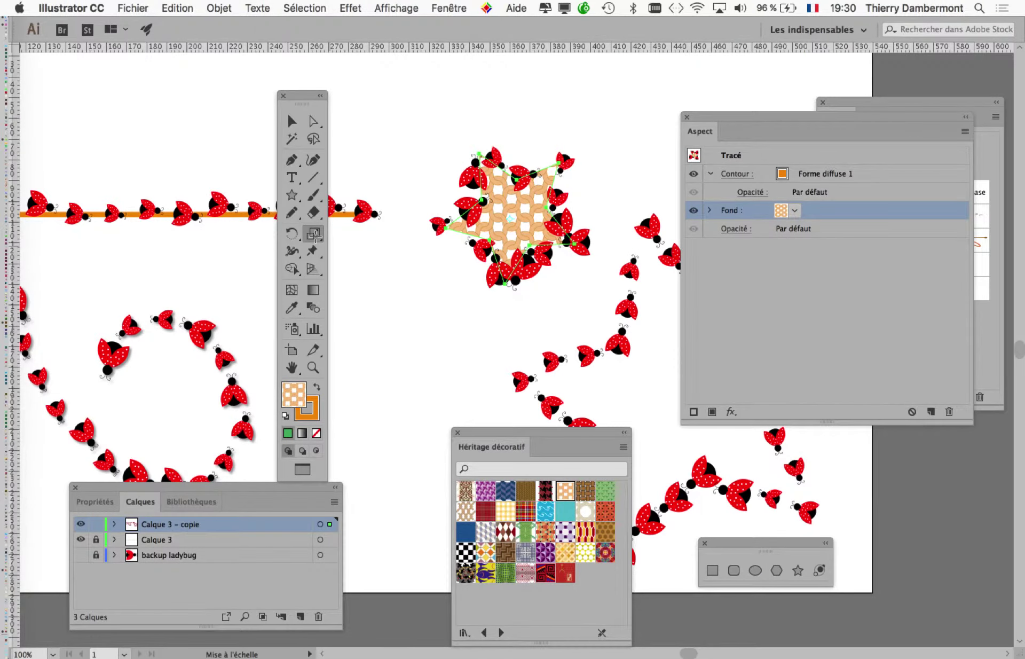
# - Preview a 50% uniform scale applied to patterns only, with Transformation d'objets off
pyautogui.doubleClick(314, 235)
pyautogui.moveTo(805, 111); pyautogui.dragTo(687, 65)
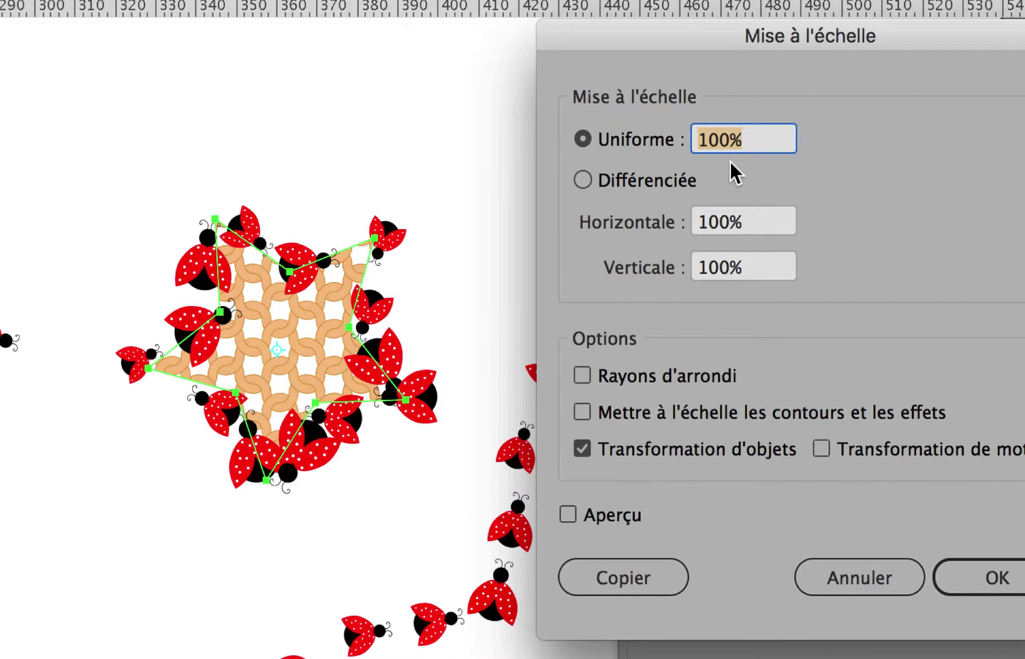
pyautogui.write('50')
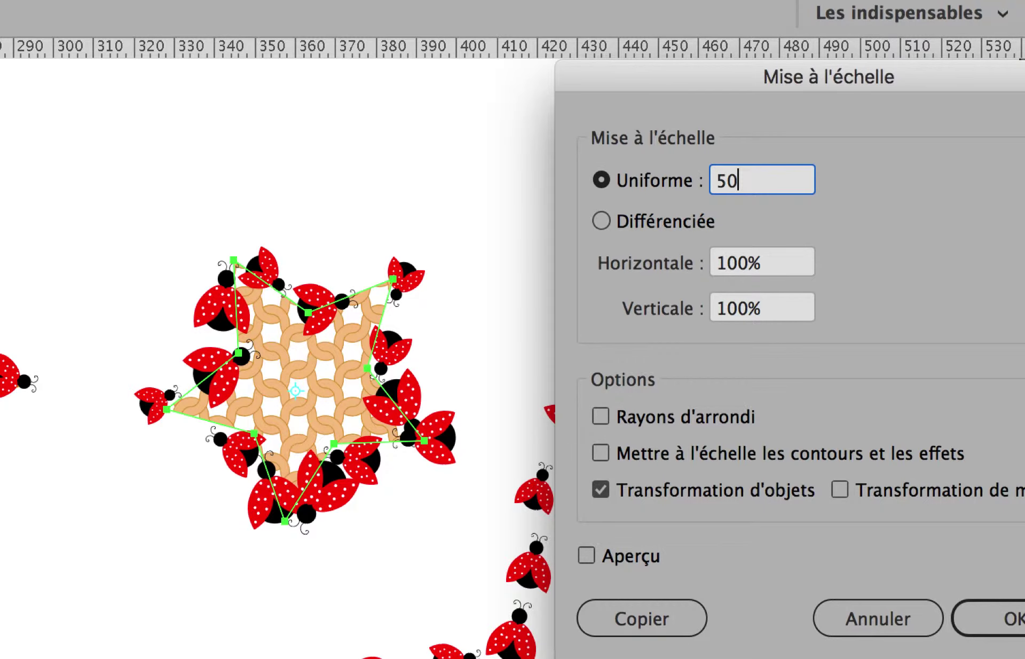
pyautogui.press('Tab')
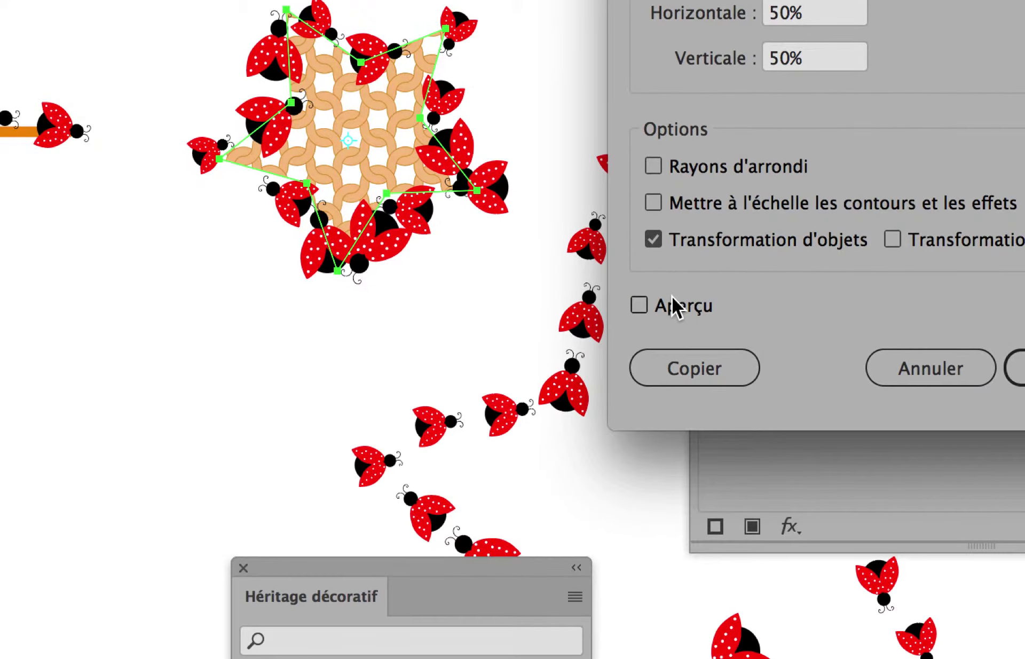
pyautogui.click(672, 297)
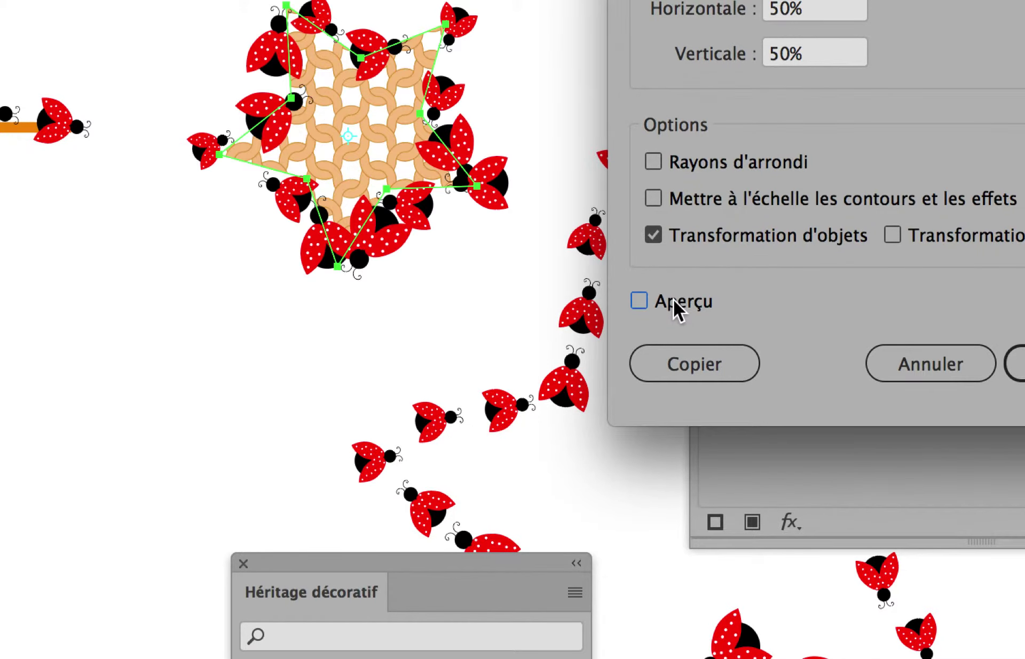
pyautogui.click(674, 299)
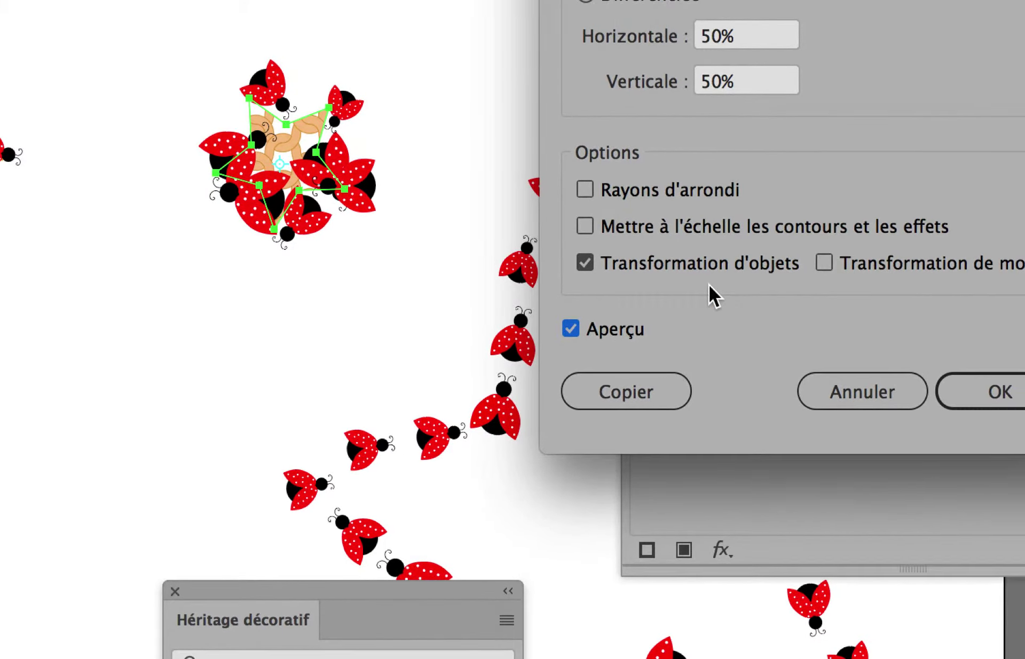
pyautogui.click(735, 271)
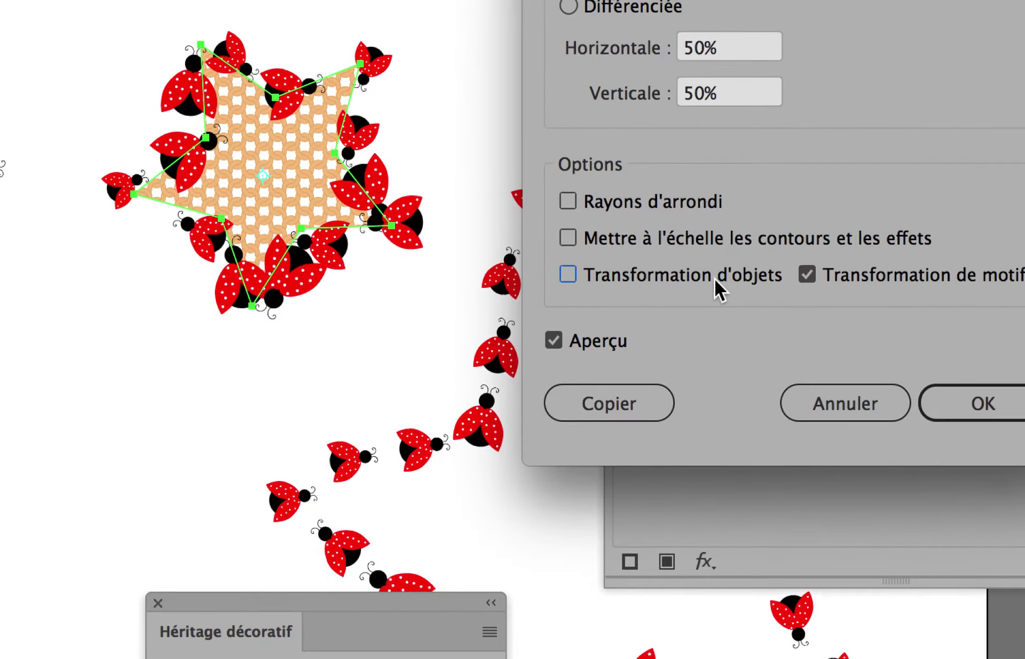
pyautogui.click(715, 278)
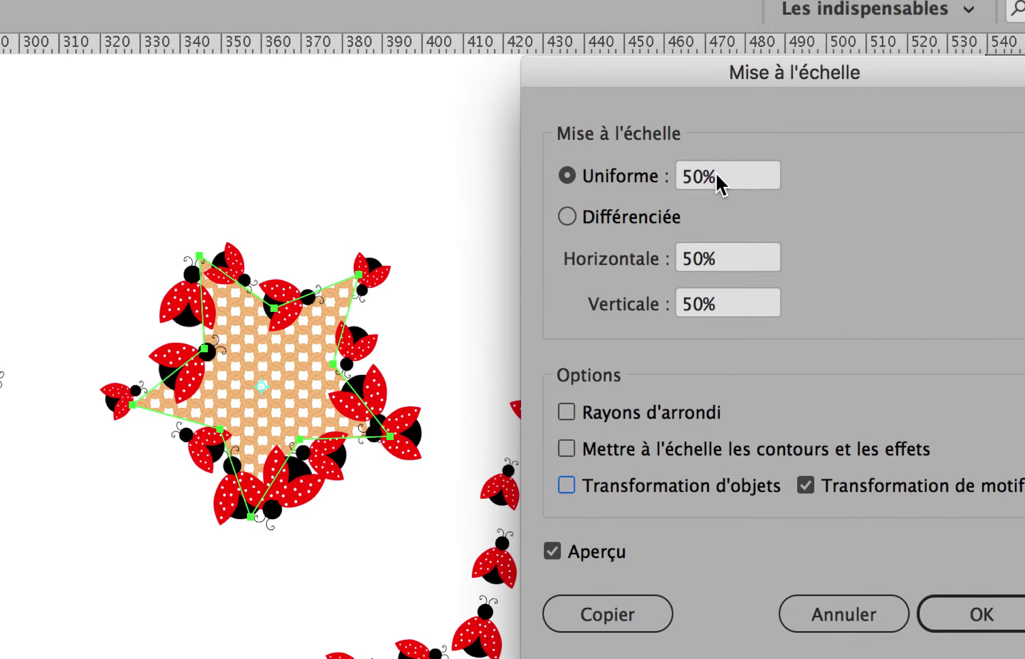
# - Preview the pattern scale at 100%, 200%, 20% and 40% uniform
pyautogui.moveTo(731, 173); pyautogui.dragTo(684, 173)
pyautogui.write('1')
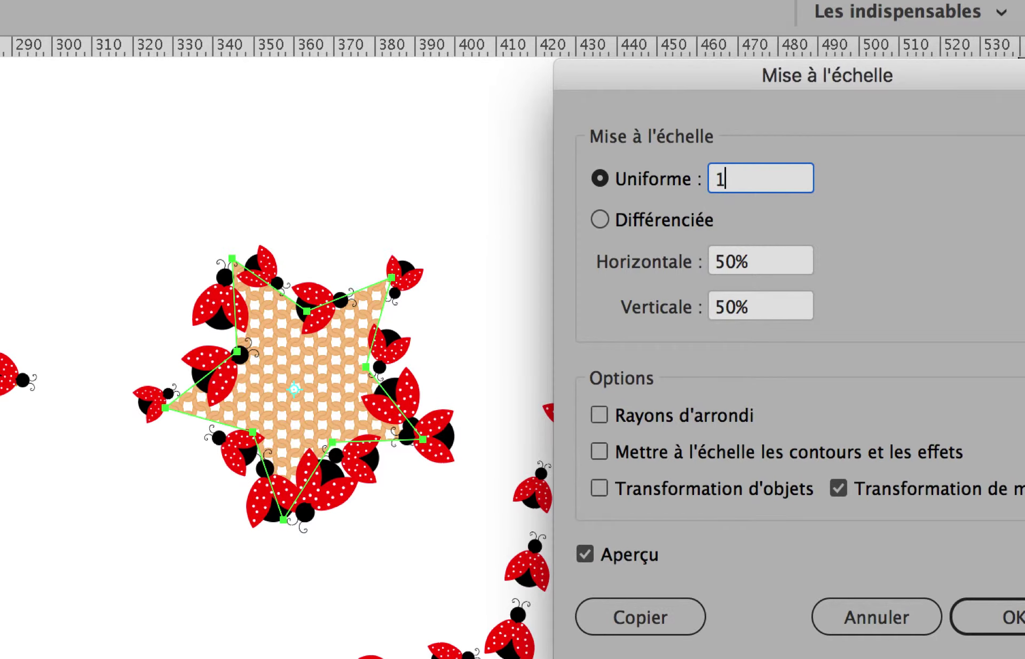
pyautogui.write('00')
pyautogui.press('Tab')
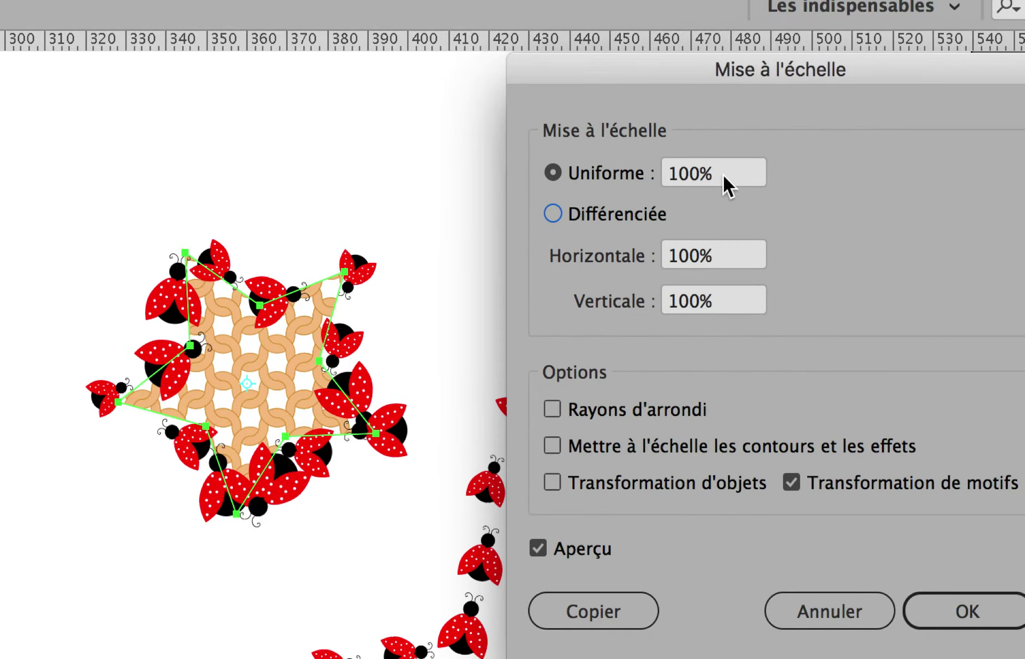
pyautogui.moveTo(756, 179); pyautogui.dragTo(723, 182)
pyautogui.write('200')
pyautogui.press('Tab')
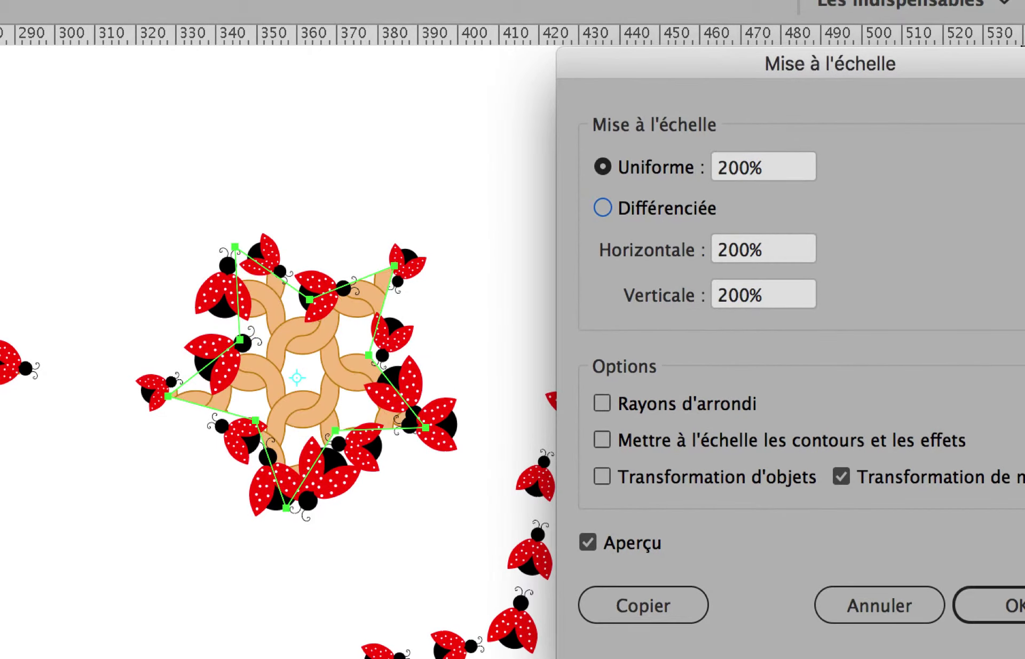
pyautogui.moveTo(719, 171); pyautogui.dragTo(700, 171)
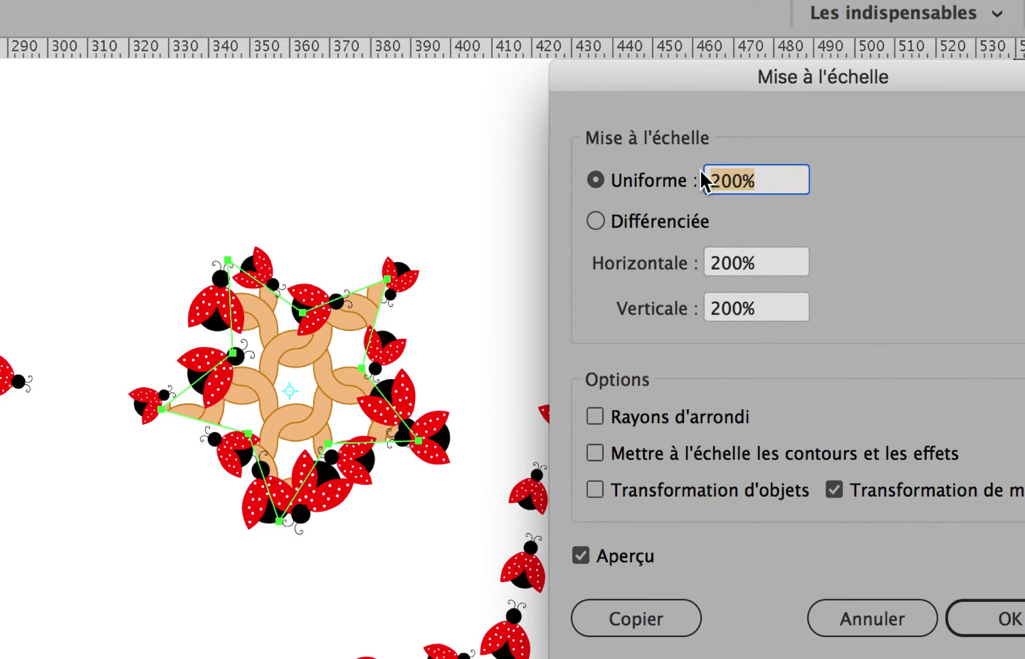
pyautogui.write('20')
pyautogui.press('Tab')
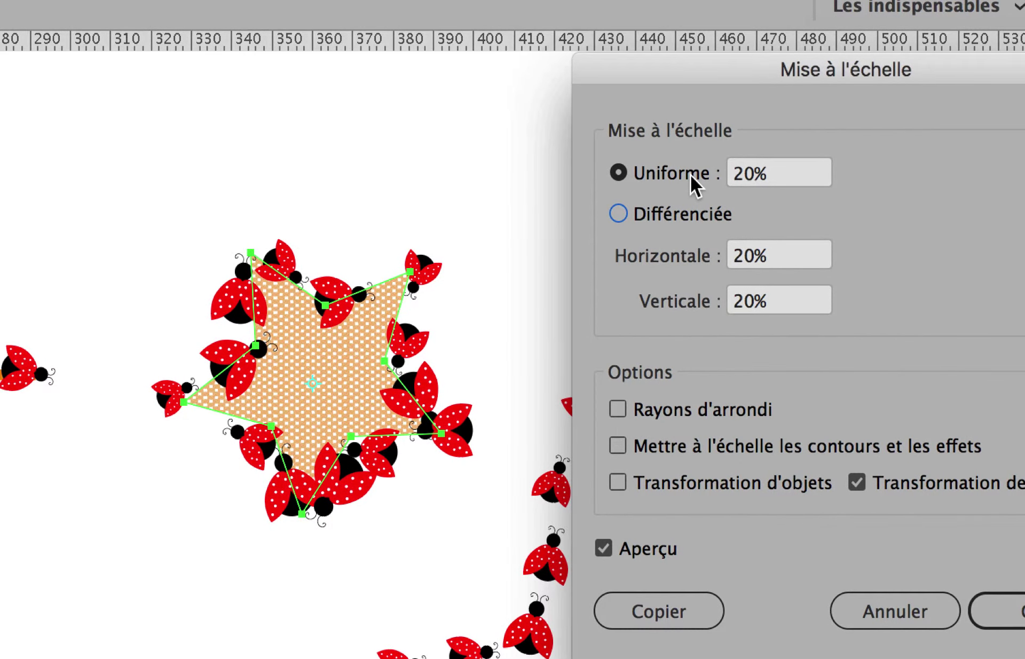
pyautogui.moveTo(714, 173); pyautogui.dragTo(694, 172)
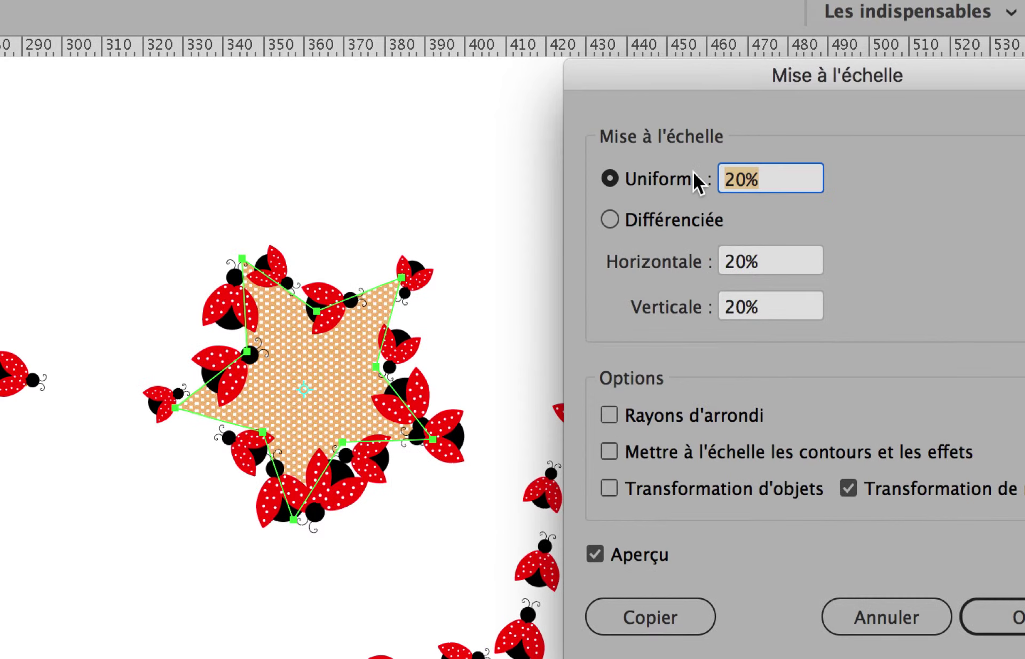
pyautogui.write('40')
pyautogui.press('Tab')
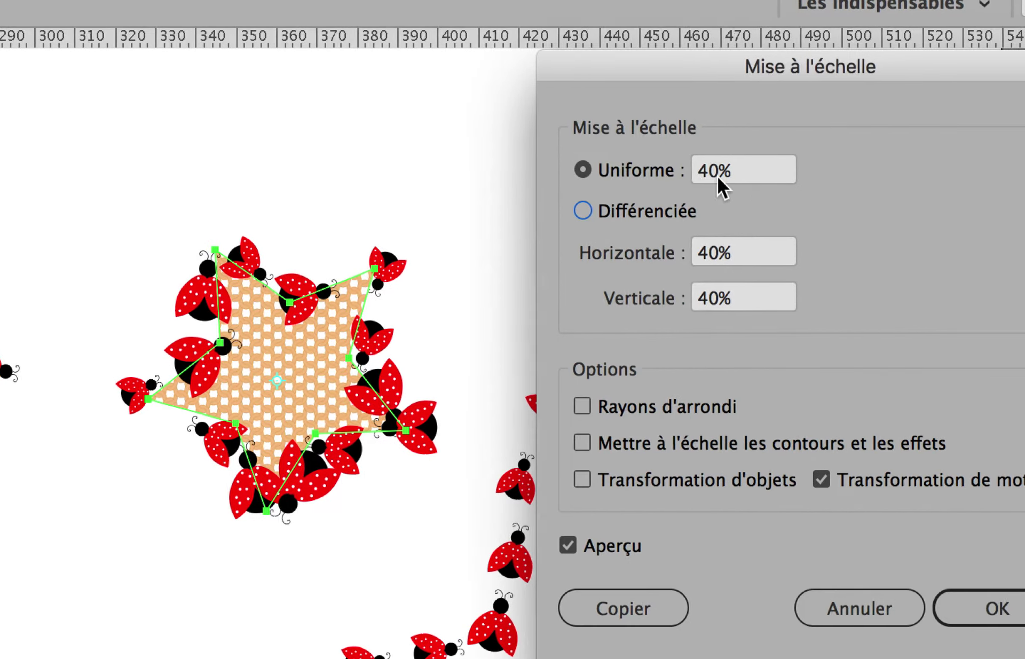
# - Set the uniform pattern scale to 60% and apply it
pyautogui.moveTo(737, 177); pyautogui.dragTo(721, 176)
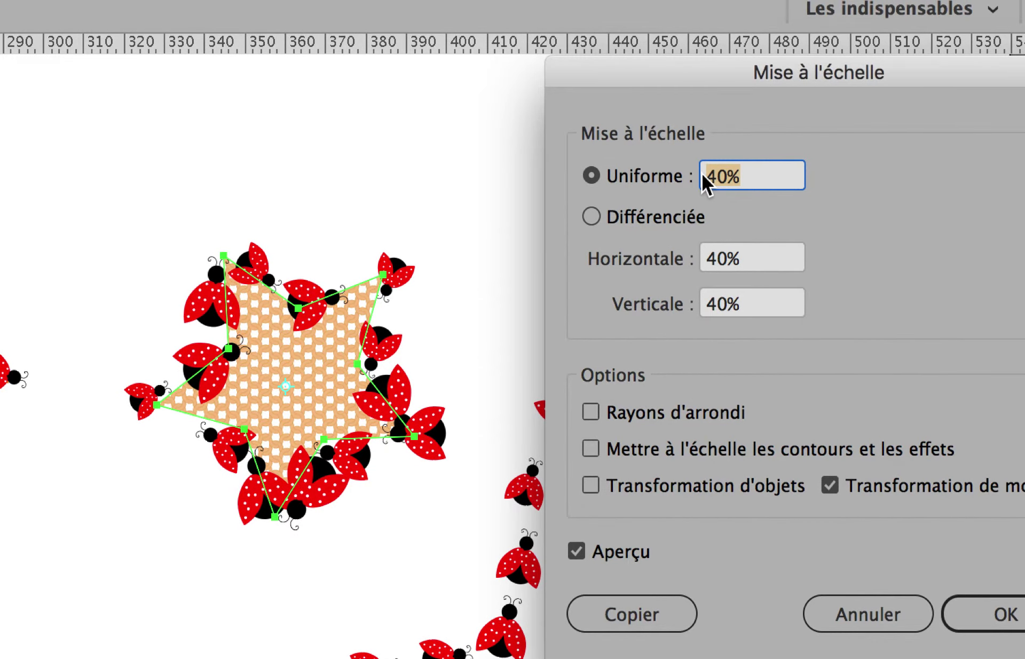
pyautogui.write('60')
pyautogui.press('Tab')
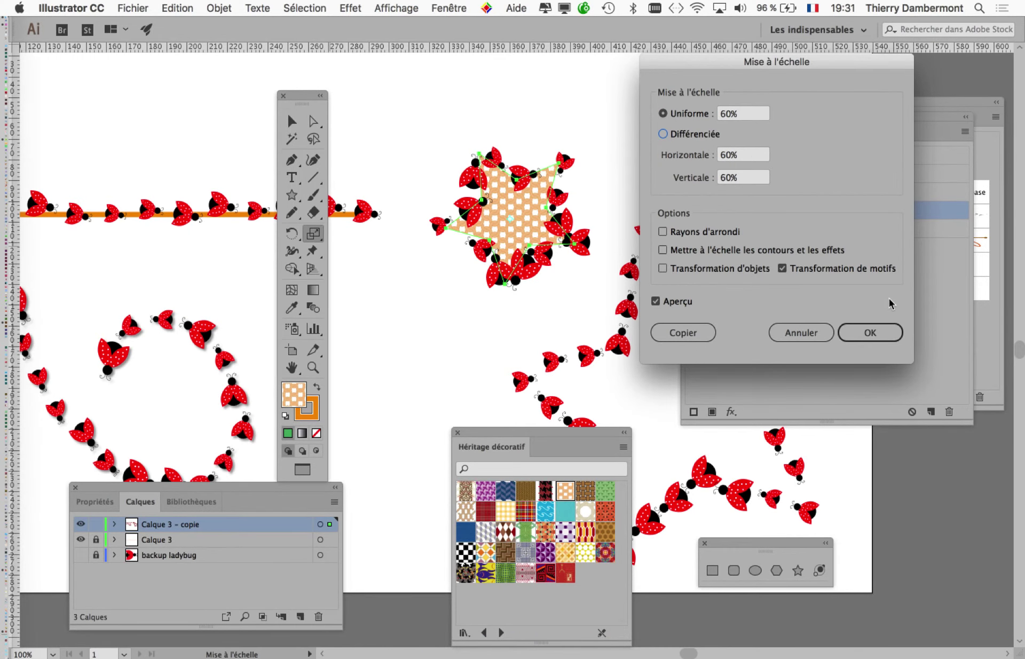
pyautogui.click(884, 336)
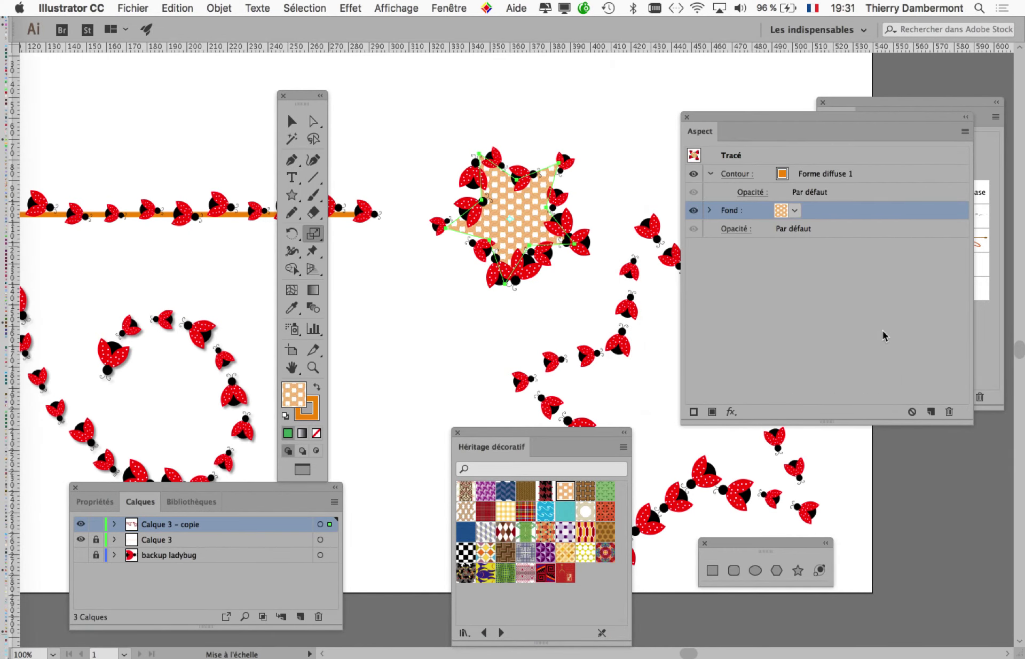